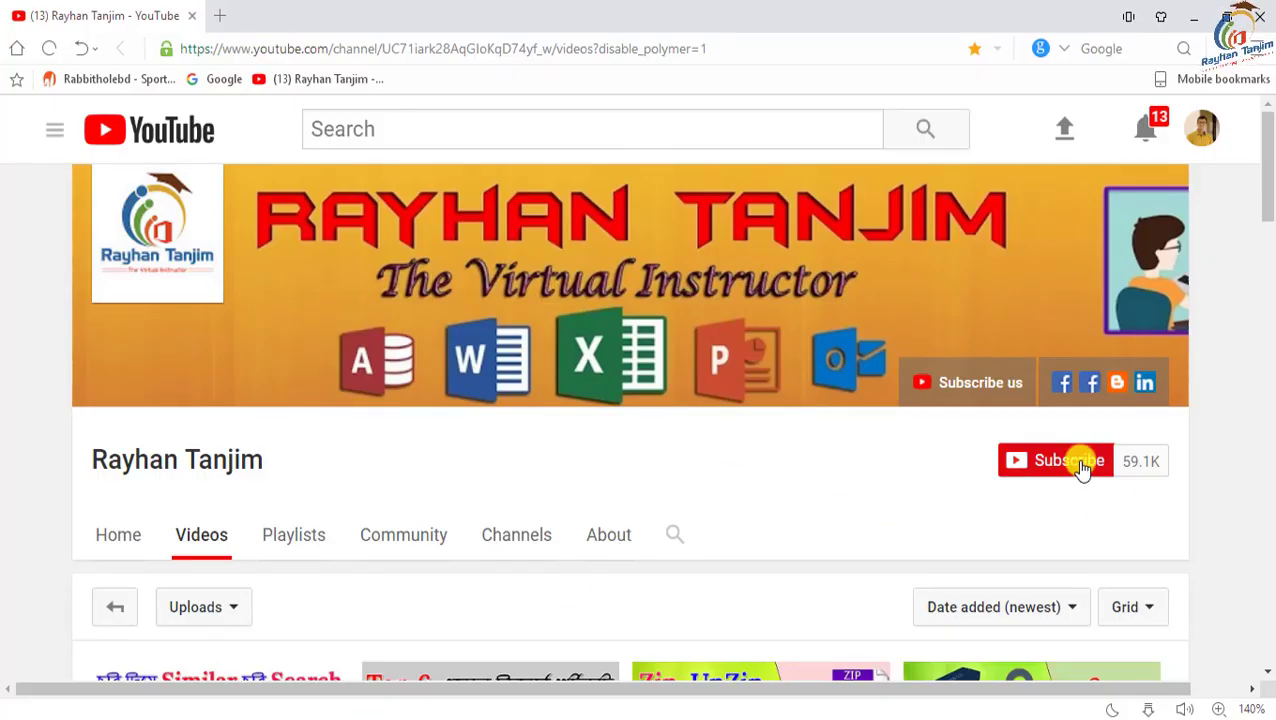
Scroll down the YouTube channel's Videos page before returning to the Excel sales table.
scroll(879, 488, "down", 2)
scroll(879, 488, "down", 1)
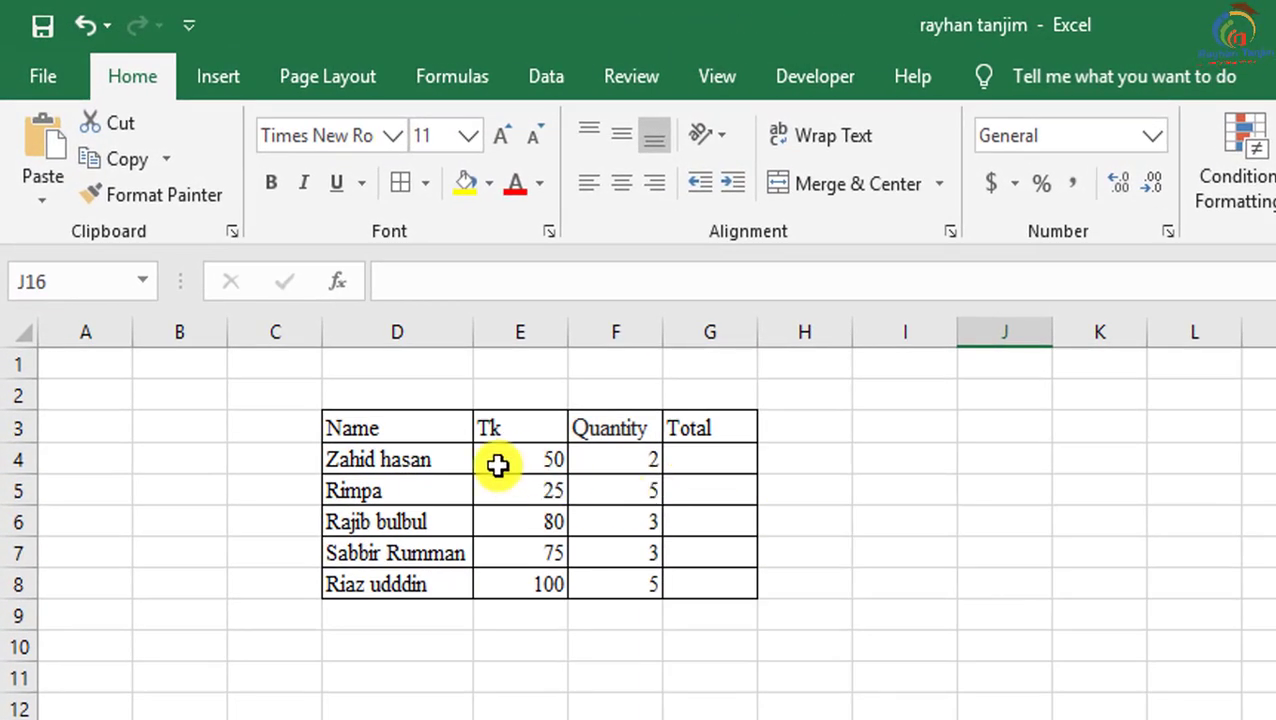
Point out the first row's Tk value in E4 and Quantity value in F4.
left_click(495, 456)
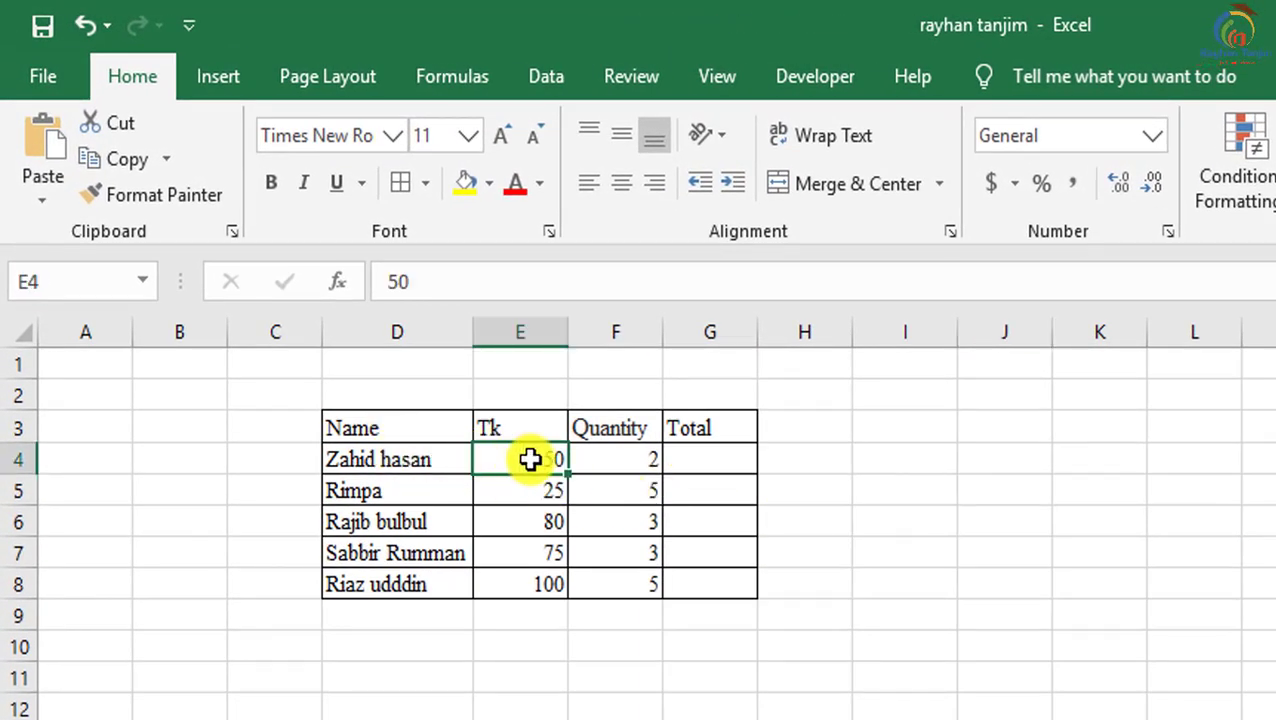
left_click(632, 458)
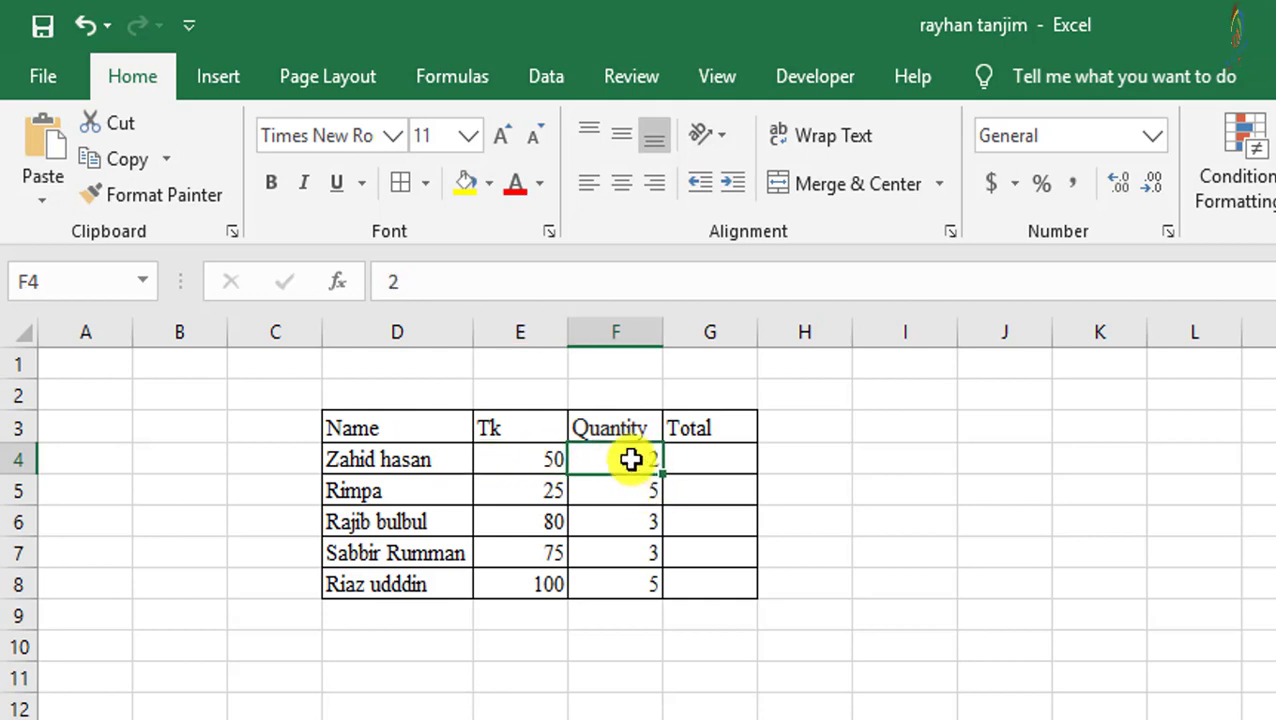
left_click(550, 467)
left_click(644, 457)
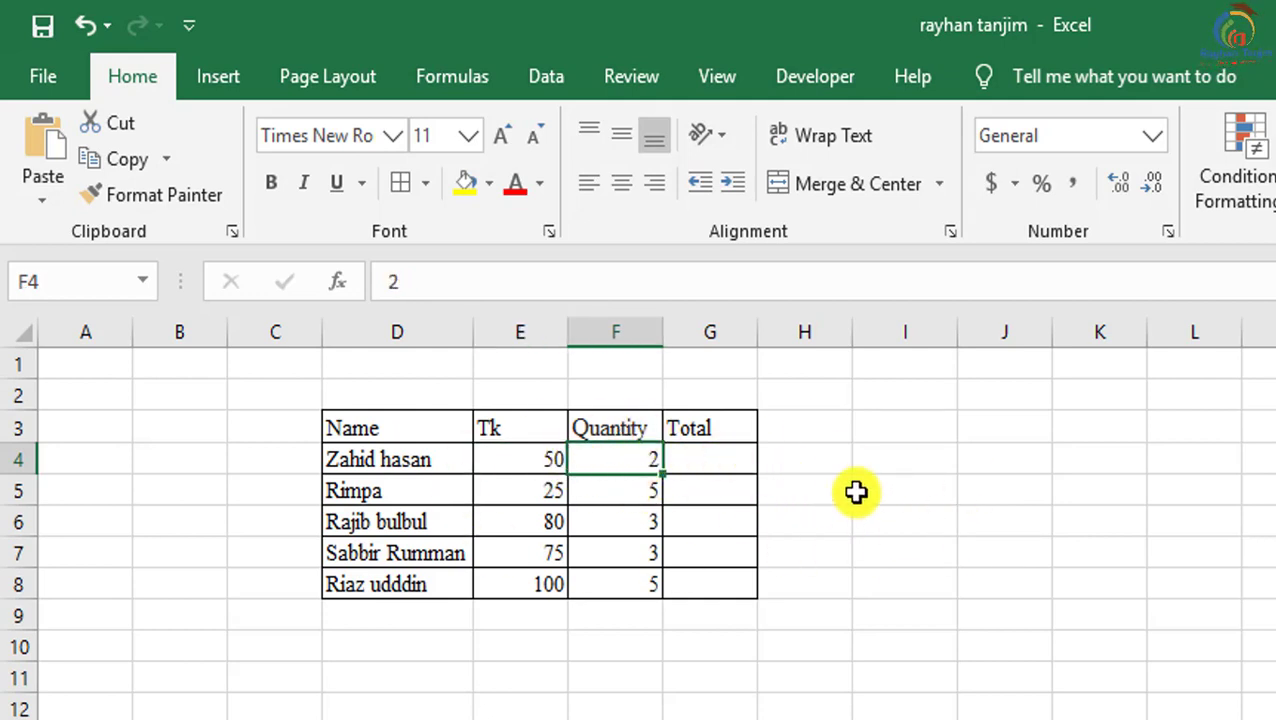
double_click(738, 461)
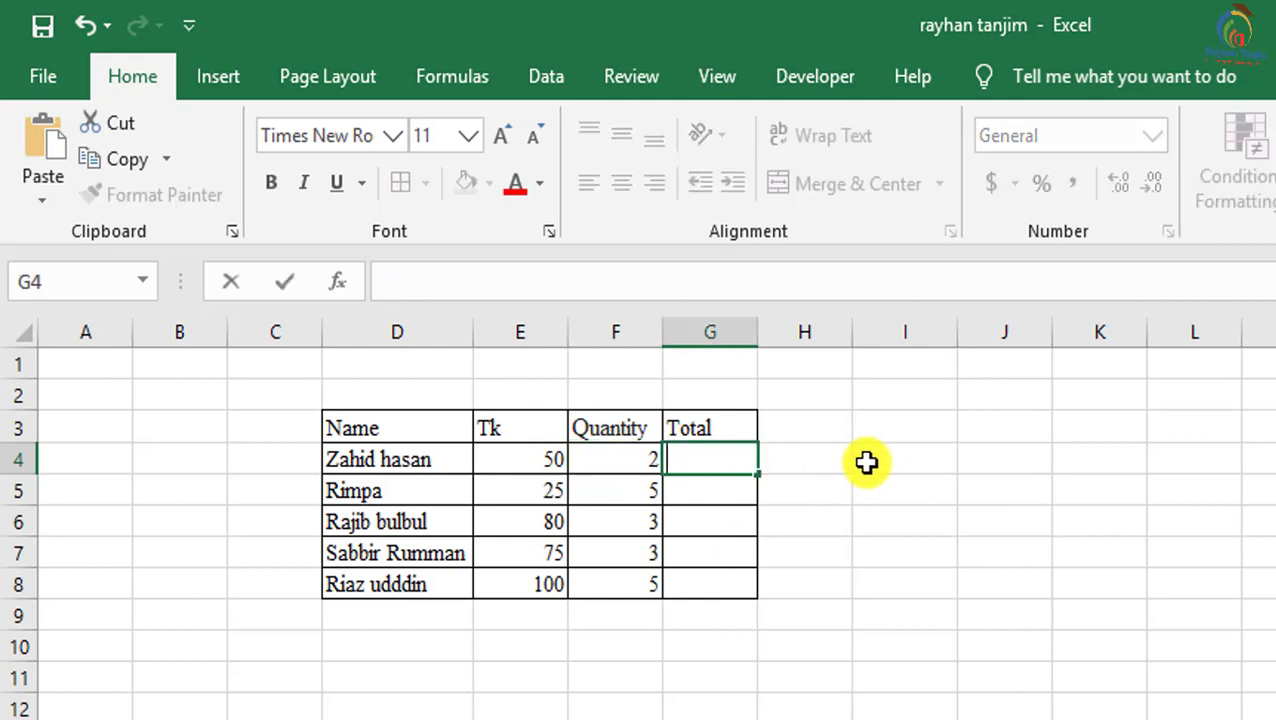
left_click(878, 478)
Enter =E4*F4 in G4 and fill it down to G8, giving 100, 125, 240, 225, 500.
left_click(718, 464)
type("=")
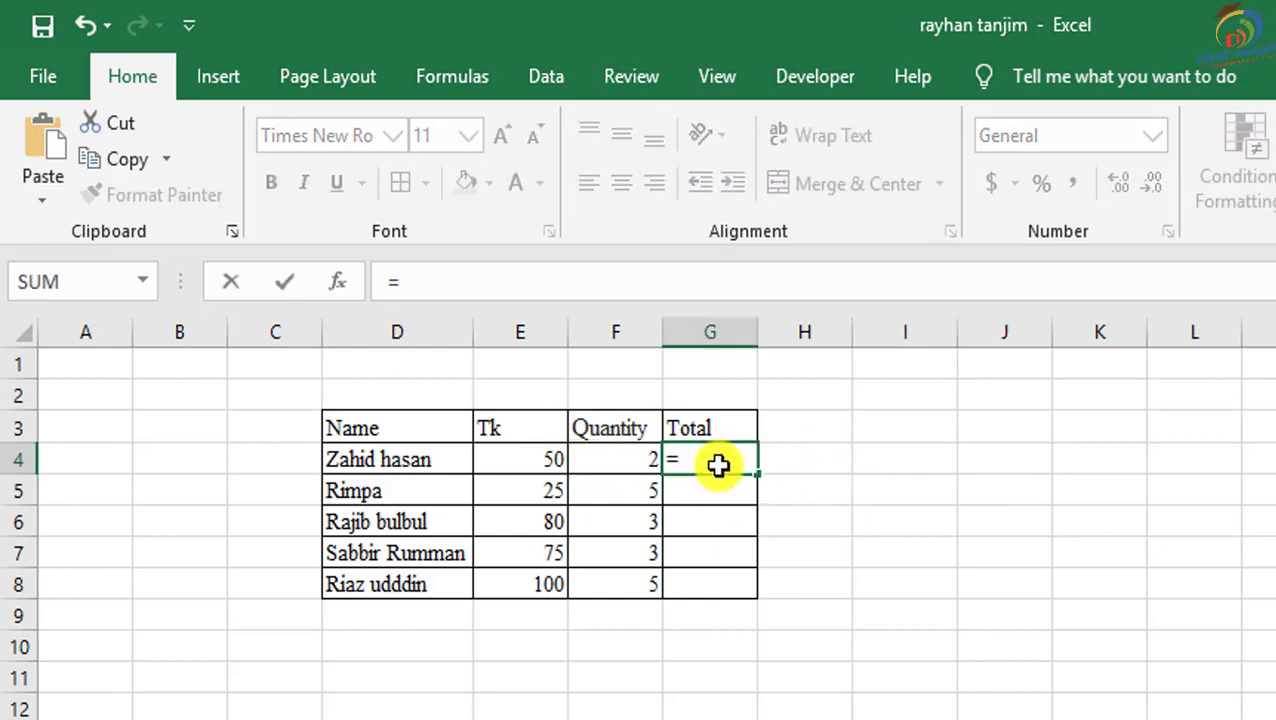
left_click(524, 457)
type("*")
left_click(632, 460)
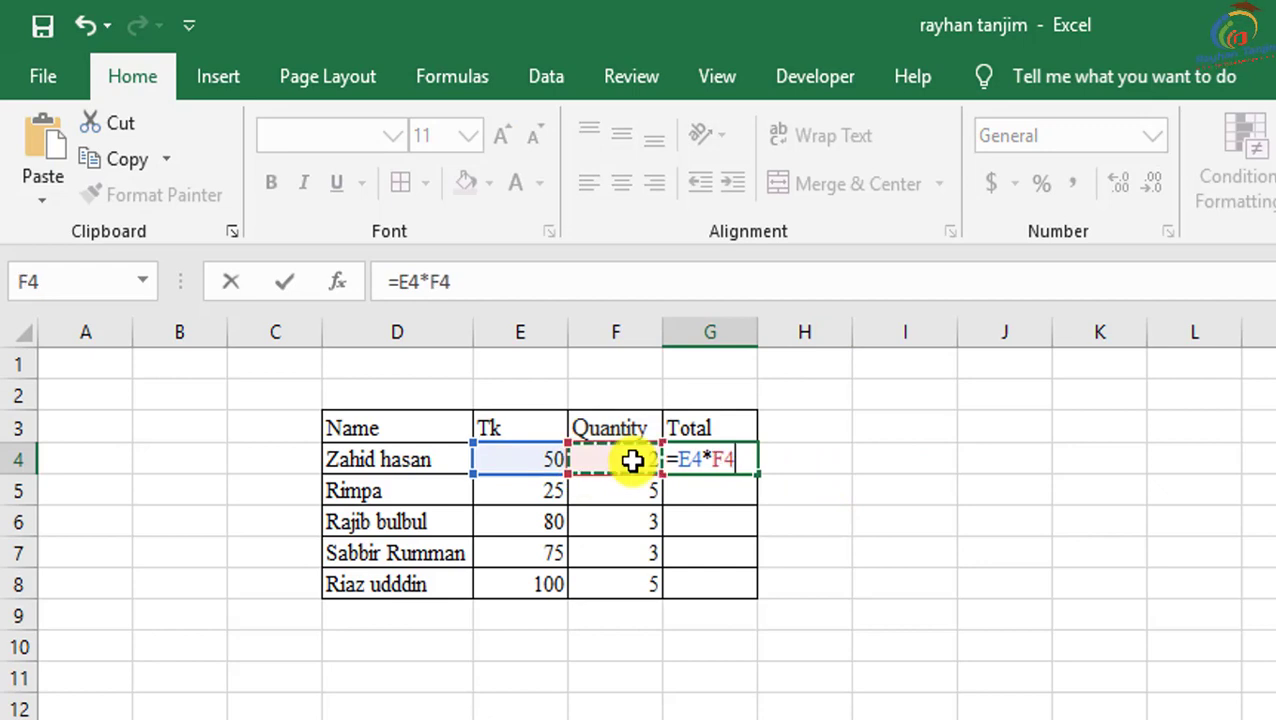
key("Return")
left_click(710, 460)
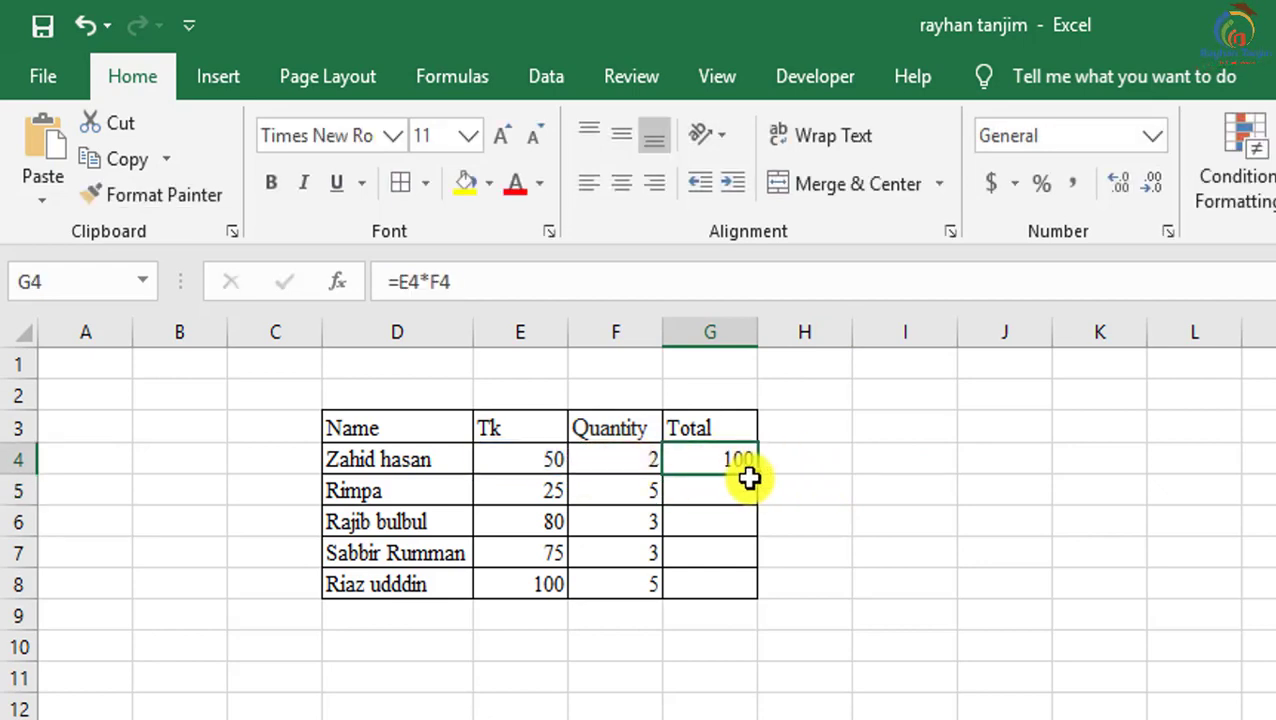
left_click_drag(758, 474, 754, 612)
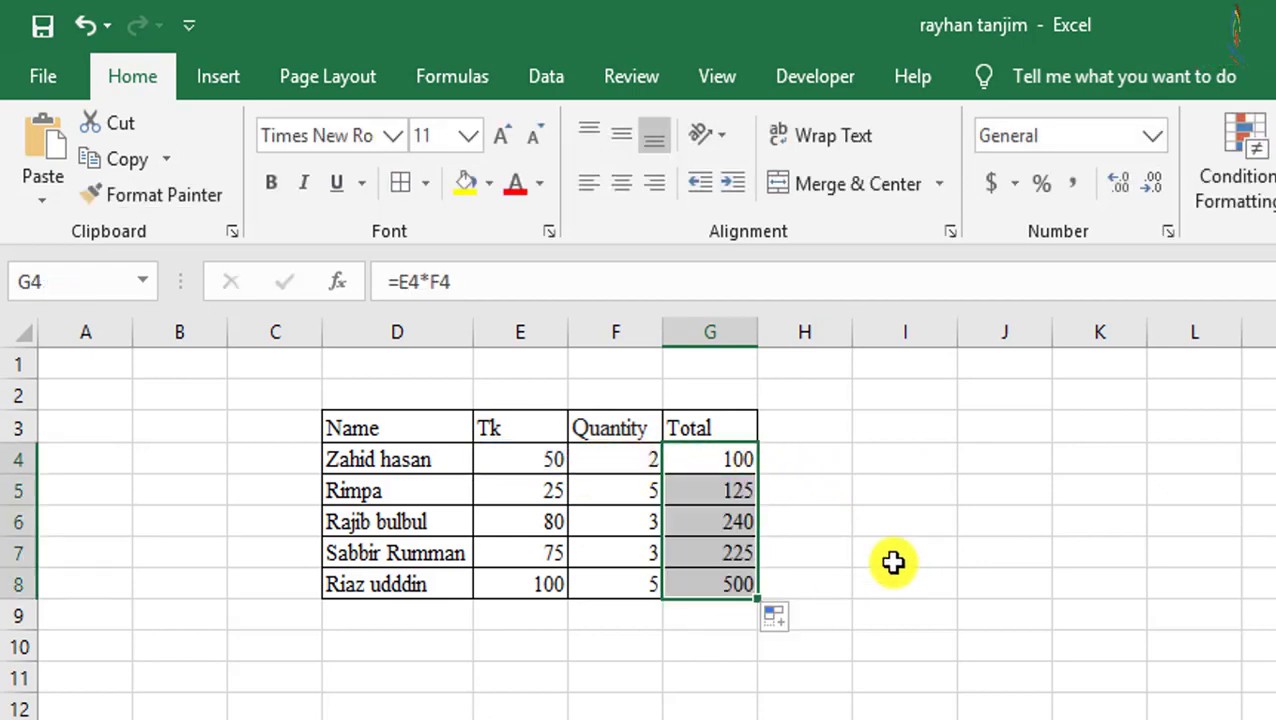
Enter =SUM(G4:G8) in G9 to get the grand total 1190.
left_click(714, 625)
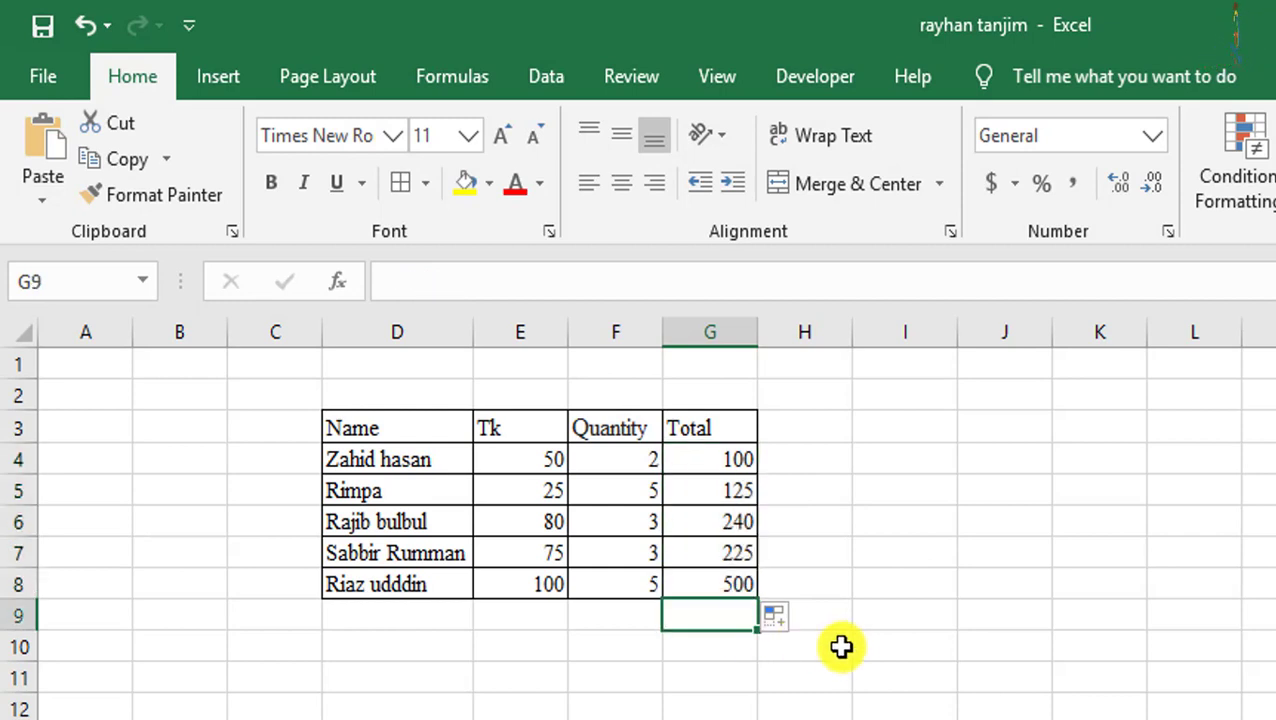
type("=su")
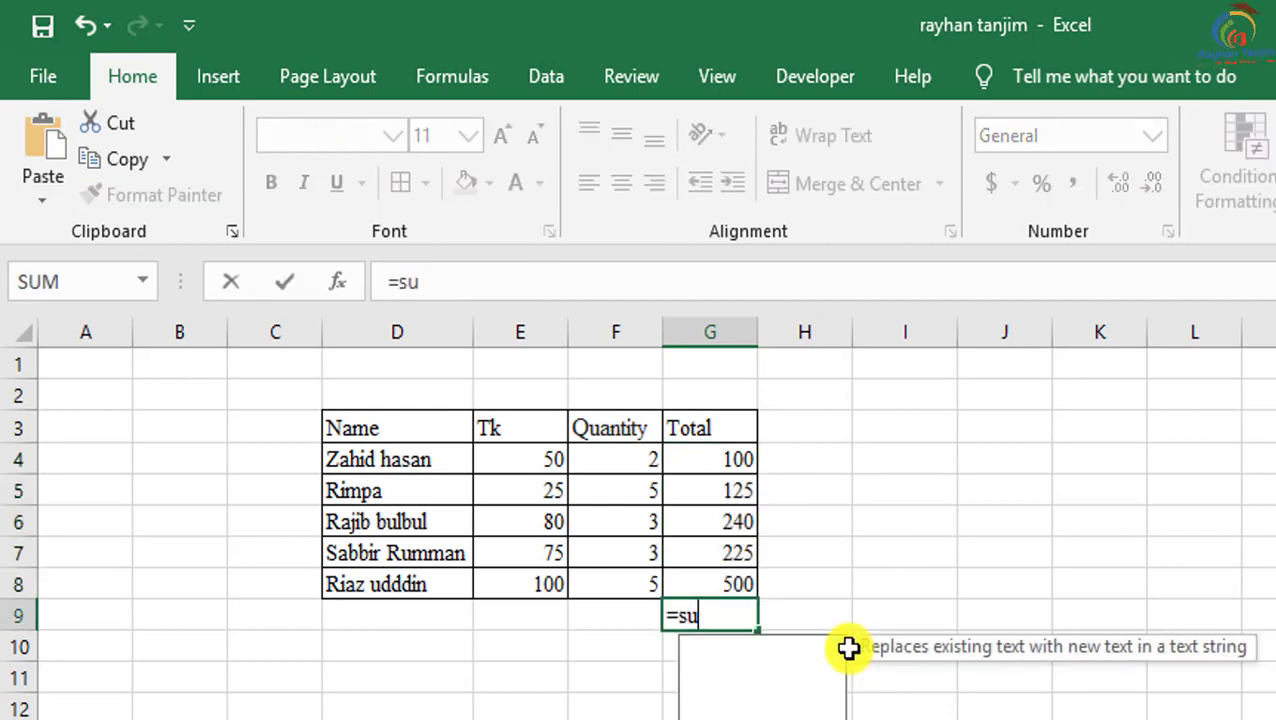
type("m(")
left_click_drag(728, 462, 702, 583)
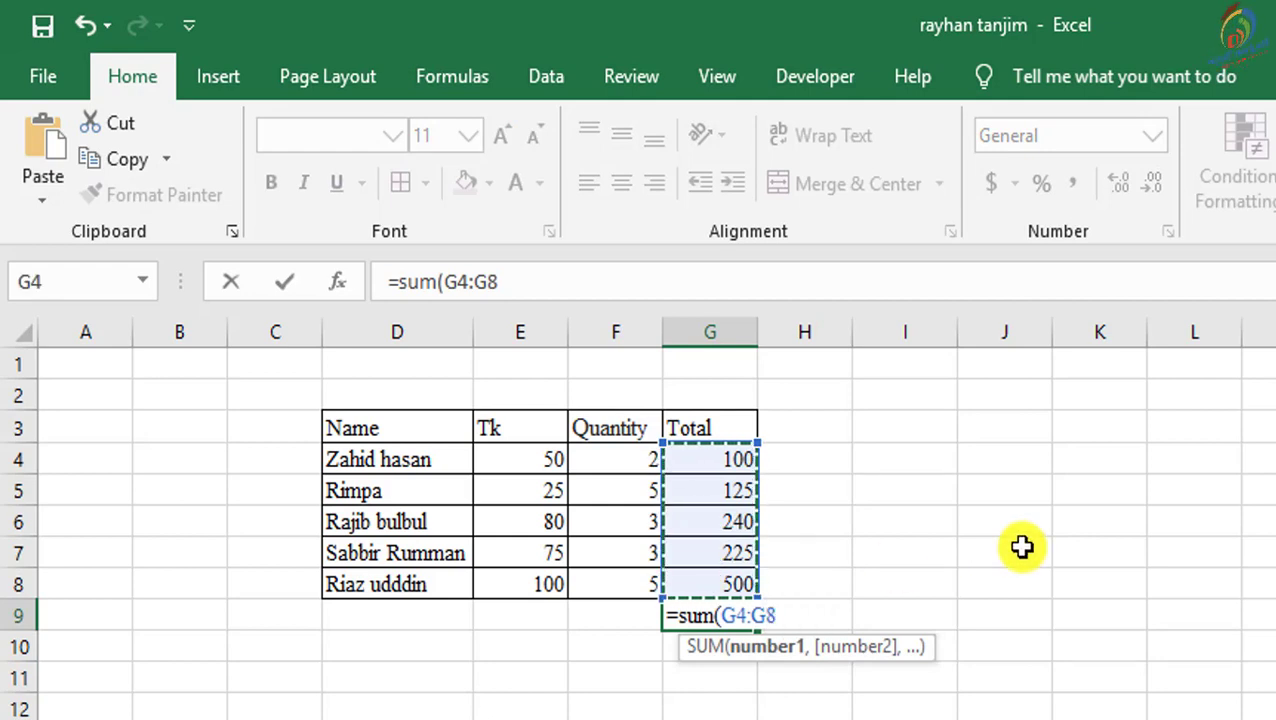
type(")")
key("Return")
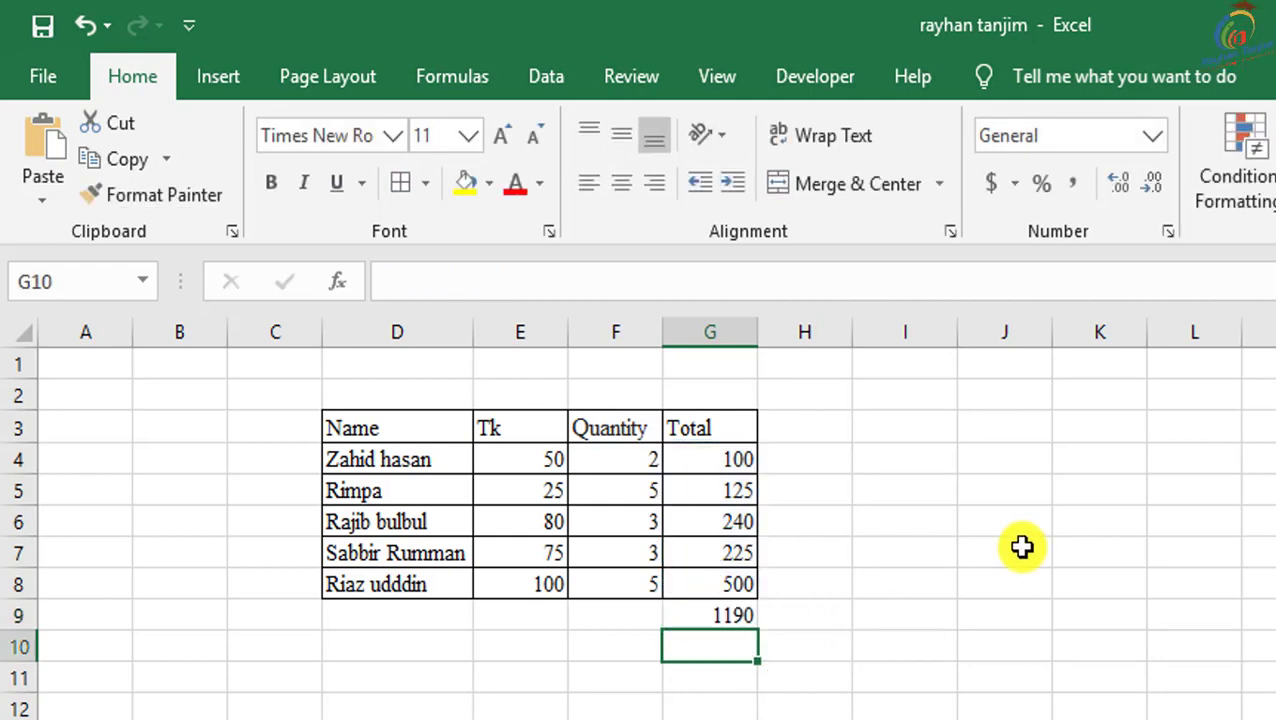
left_click(745, 612)
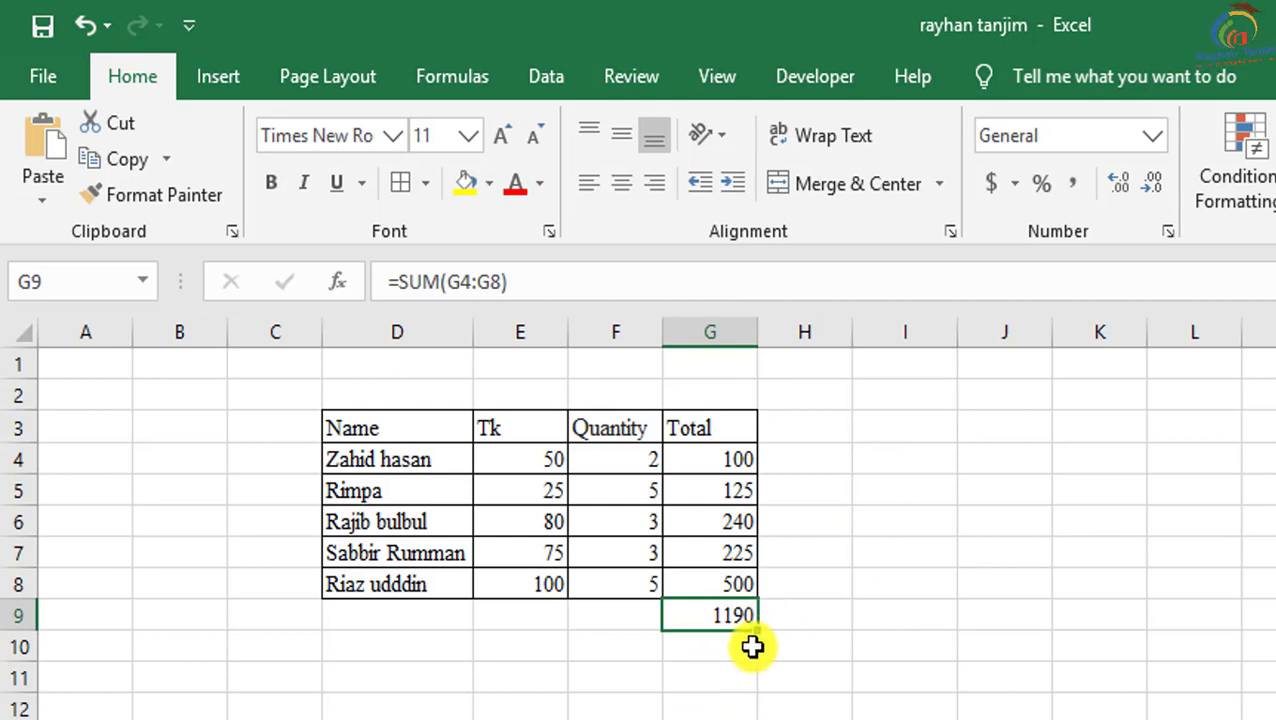
Delete the totals and grand total in G4:G9, leaving G9 selected.
left_click_drag(737, 464, 748, 618)
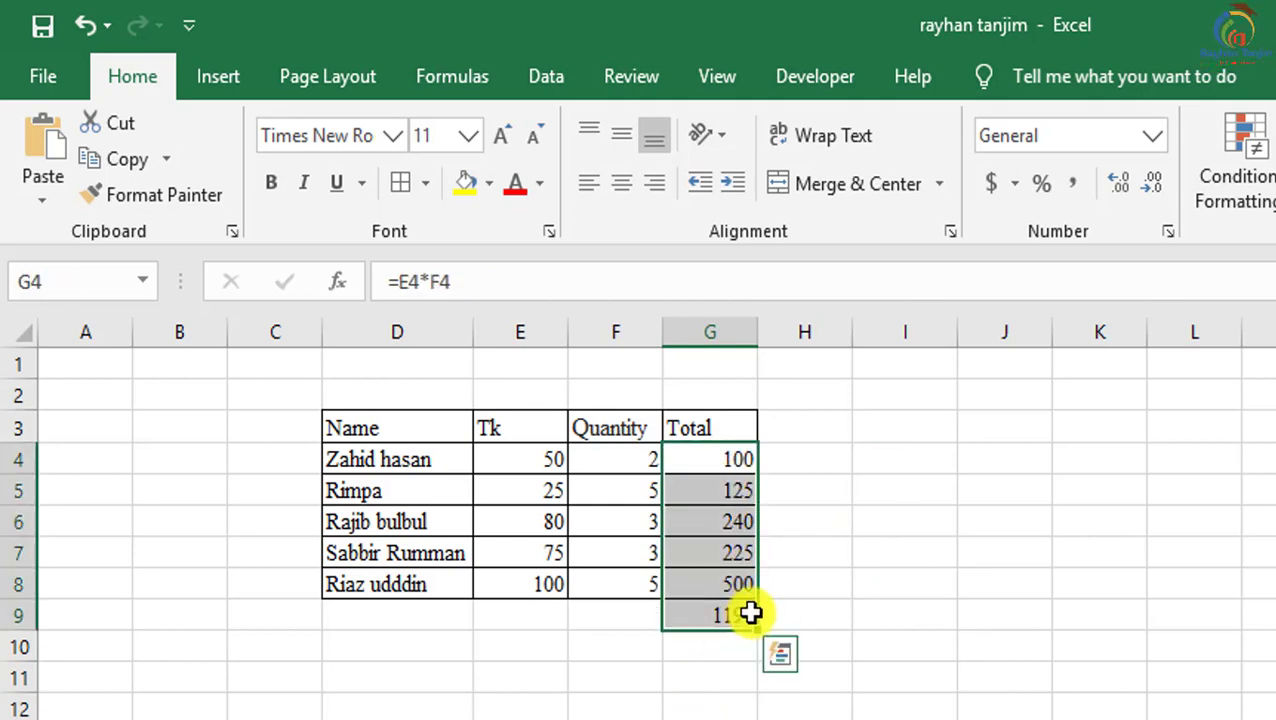
key("Delete")
left_click(972, 578)
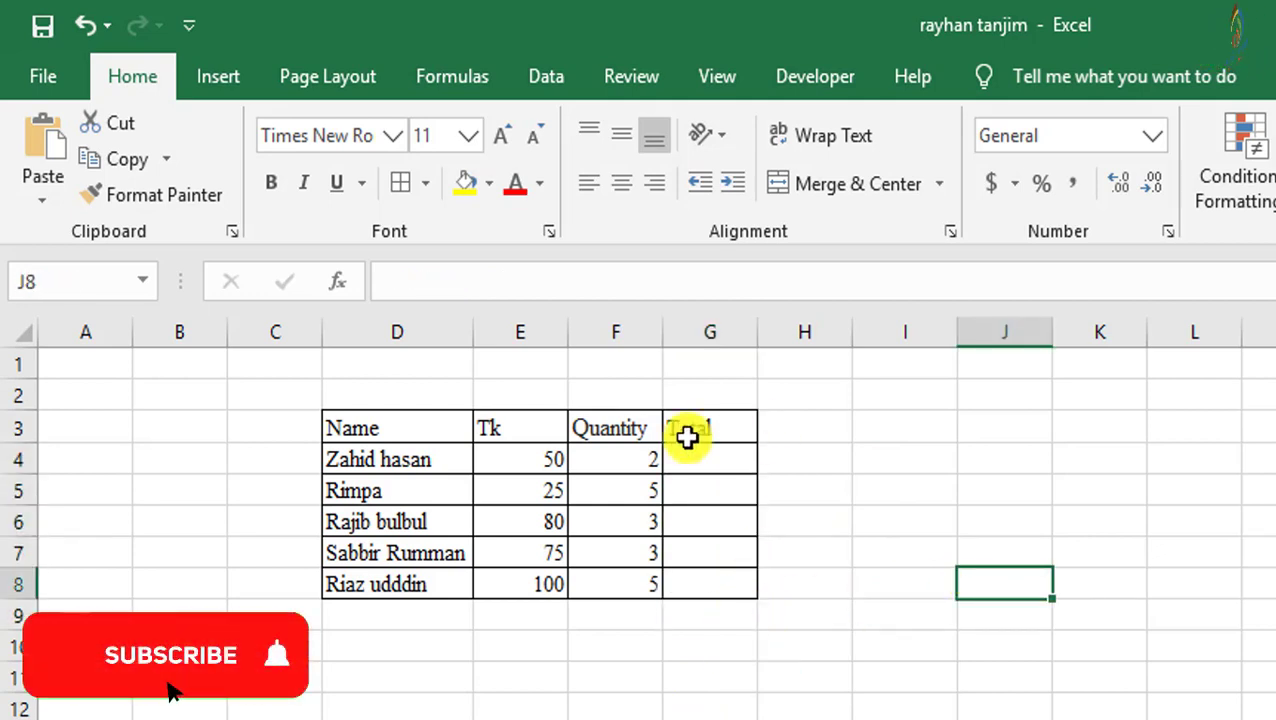
left_click(726, 616)
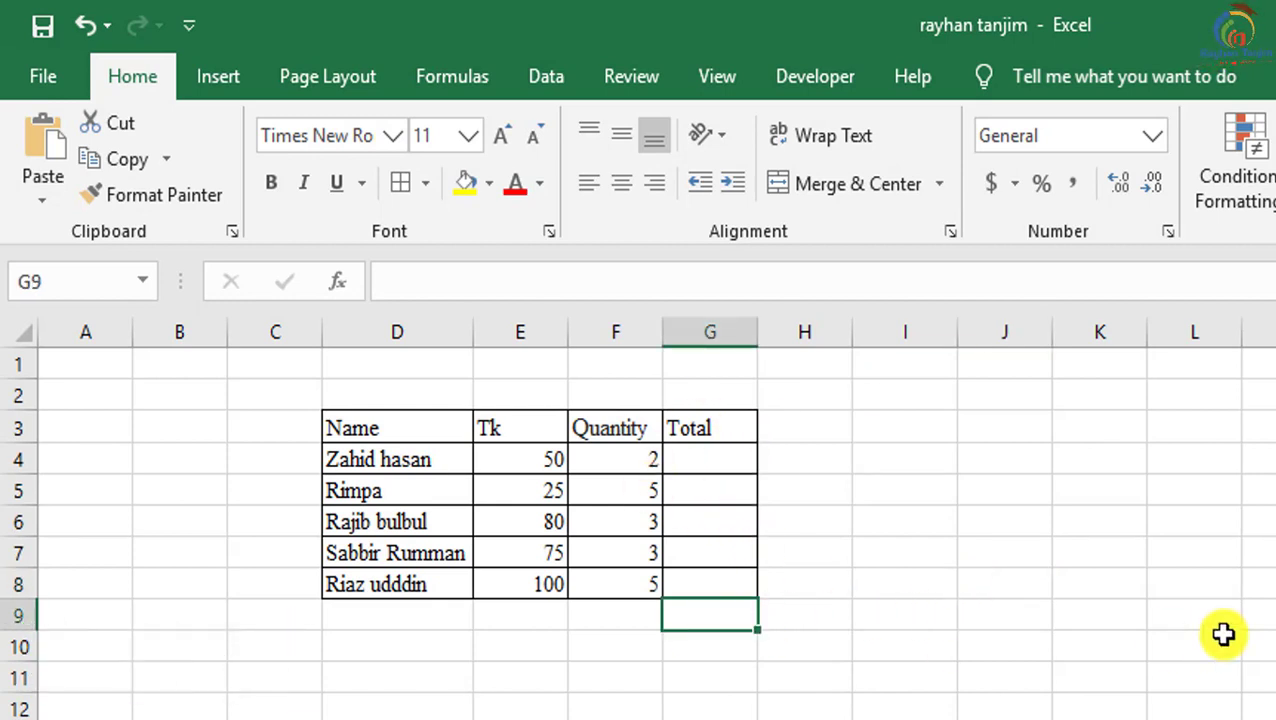
Enter =SUM(E4:E8*F4:F8) in G9 as an array formula, returning 1190.
type("=su")
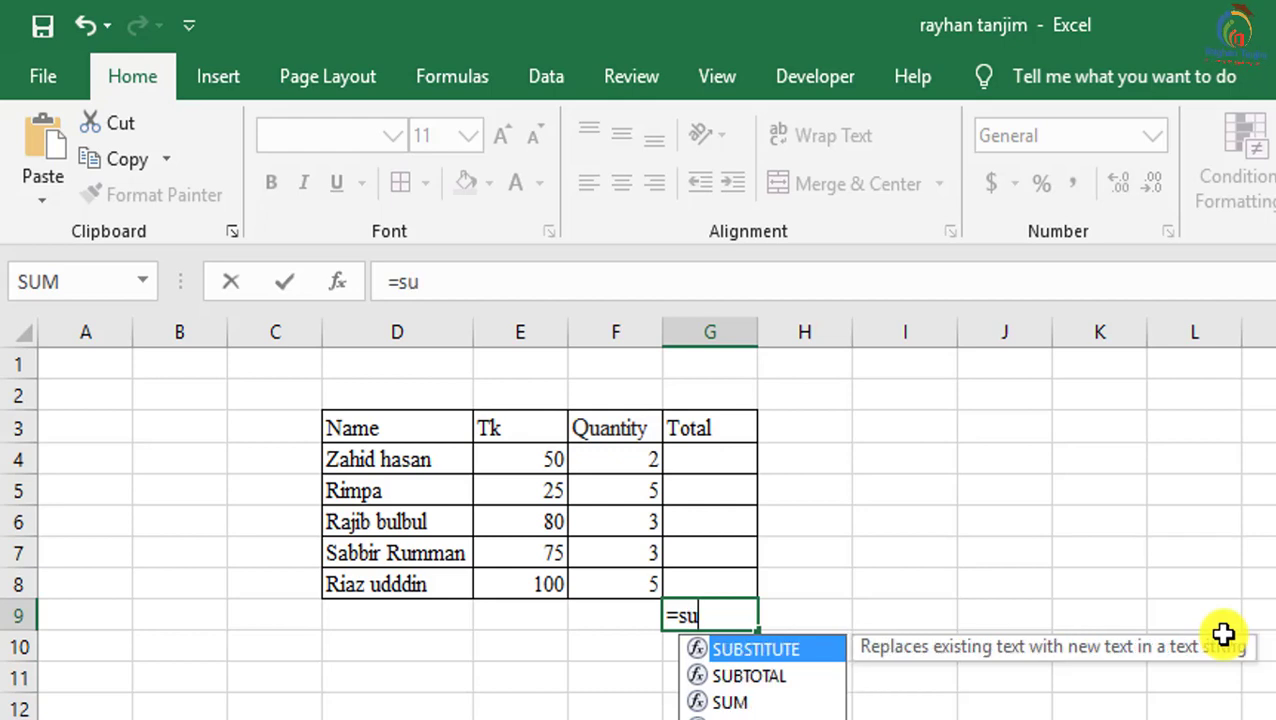
type("m(")
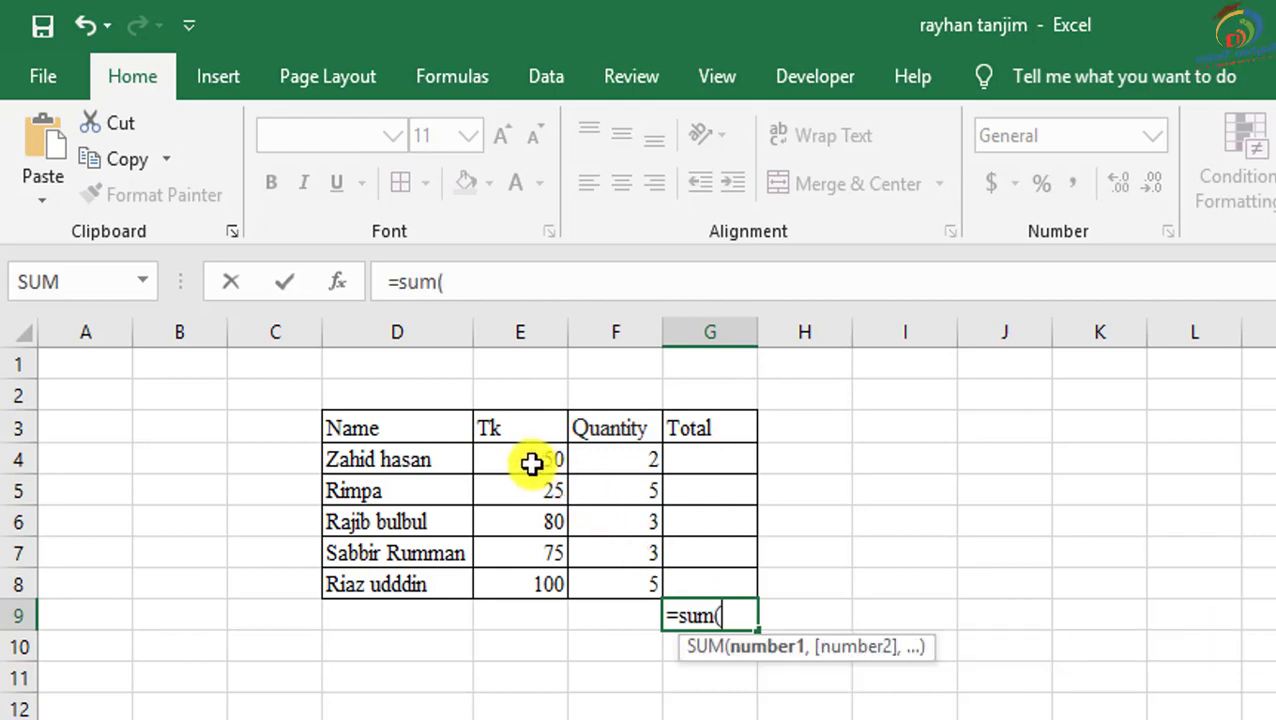
left_click_drag(533, 461, 527, 580)
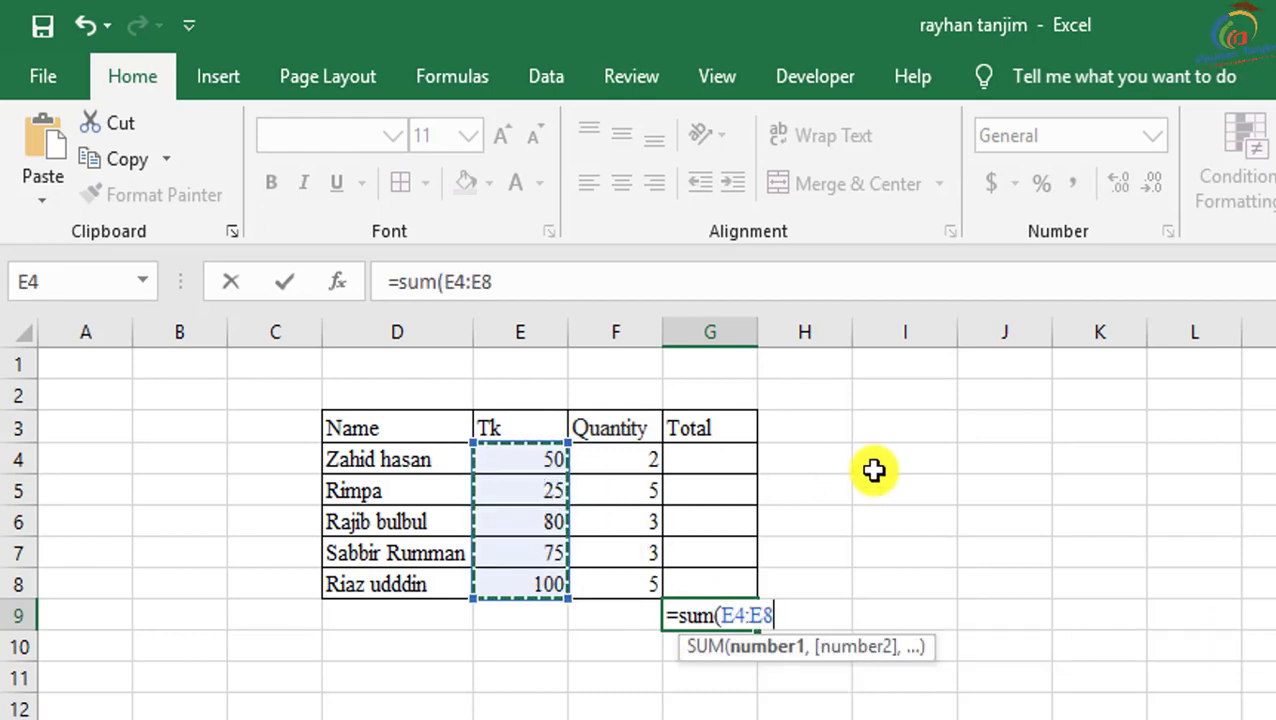
type("*")
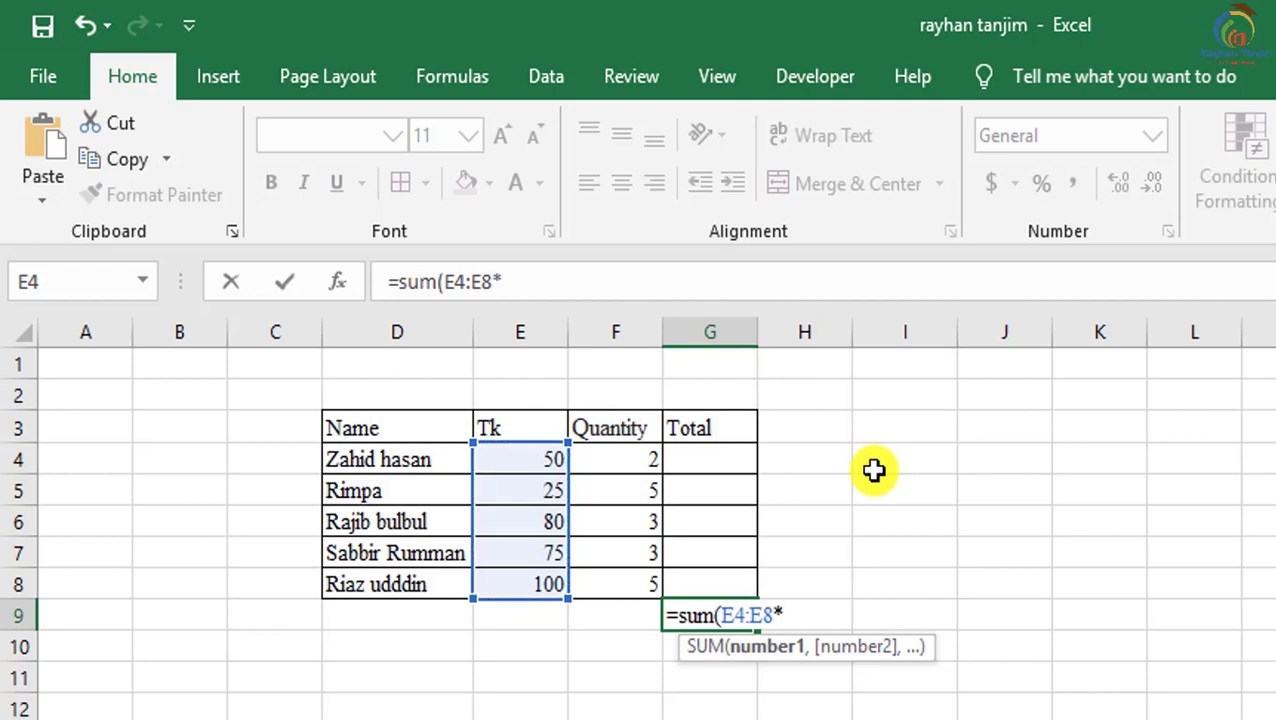
left_click_drag(638, 461, 621, 581)
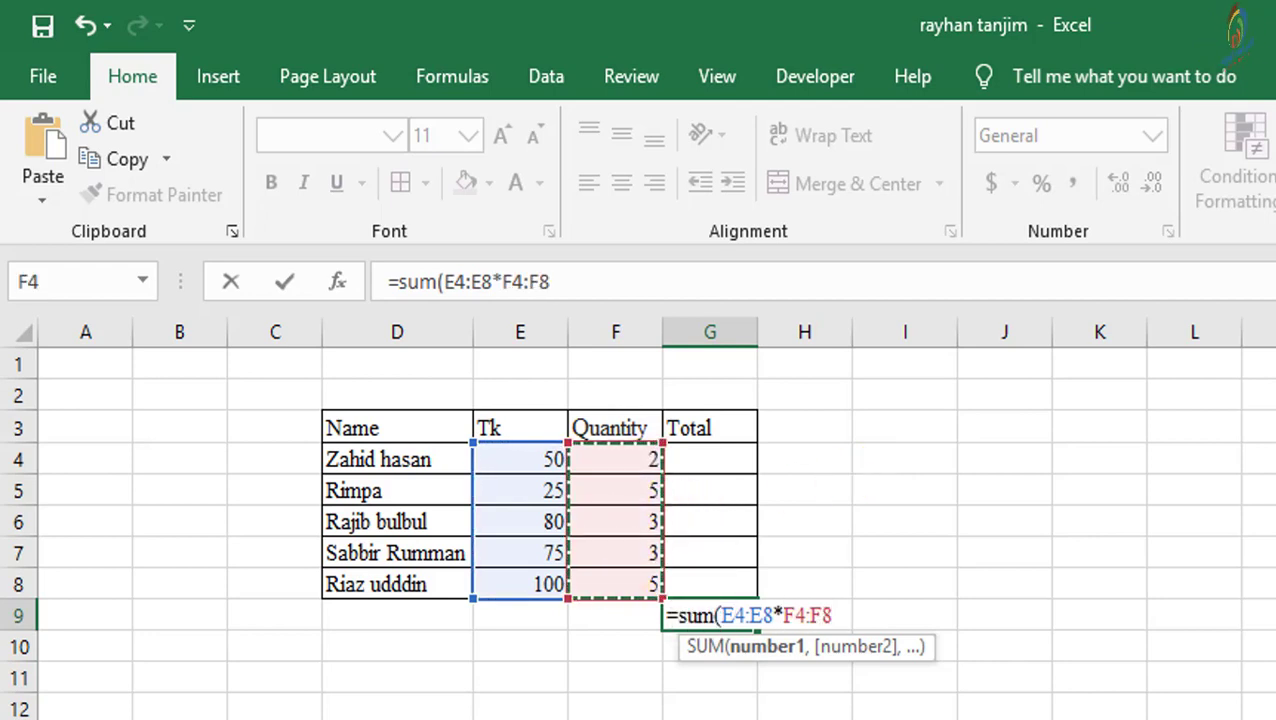
type(")")
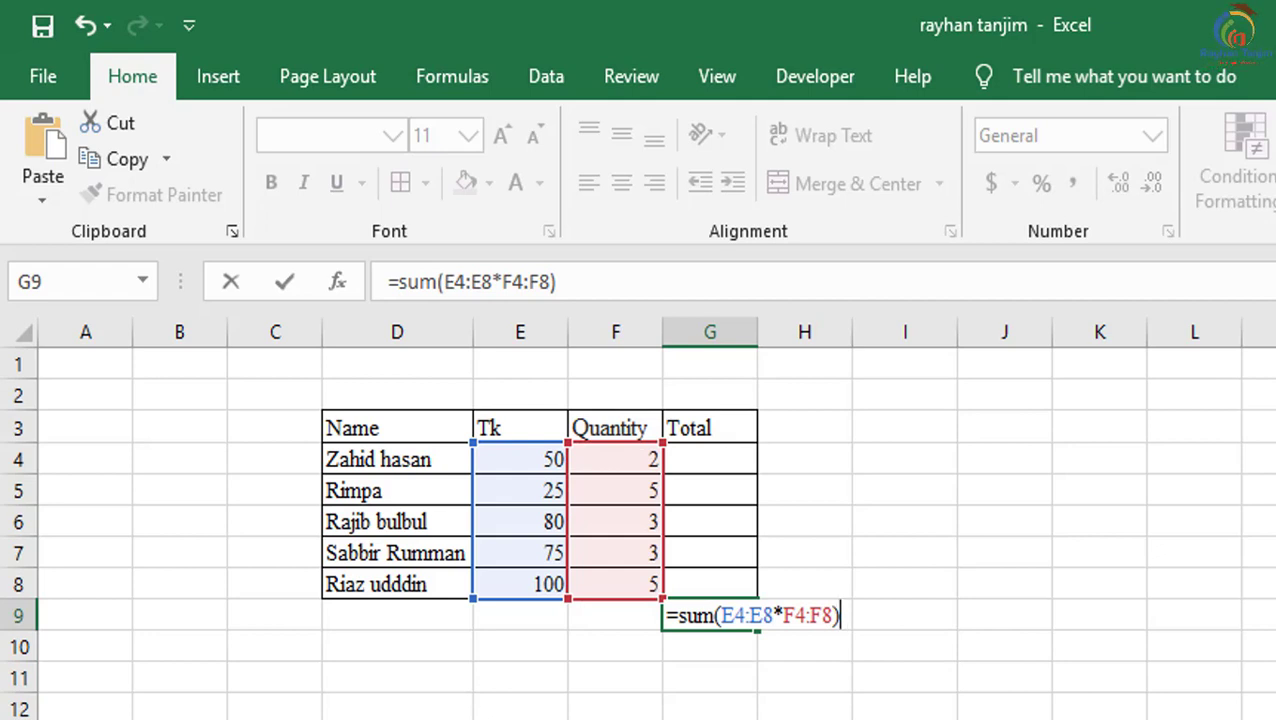
key("ctrl+shift+Return")
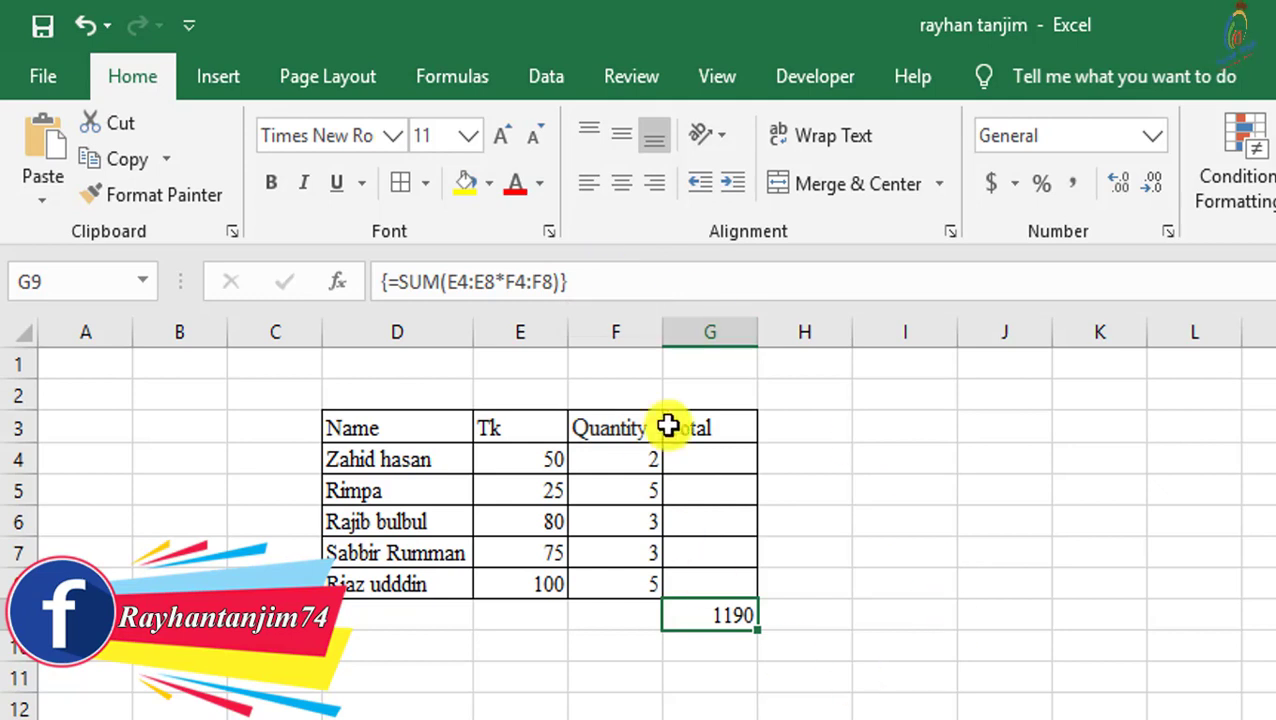
left_click(860, 512)
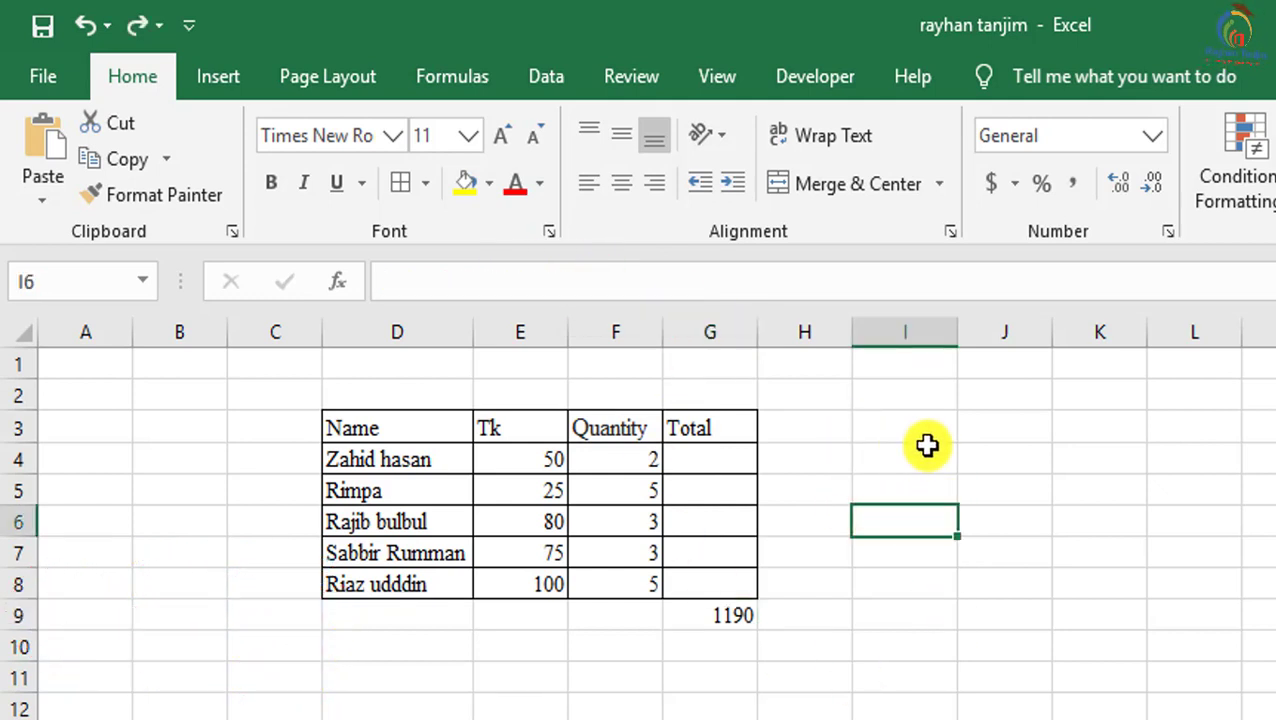
left_click(553, 458)
left_click(632, 458)
left_click(733, 461)
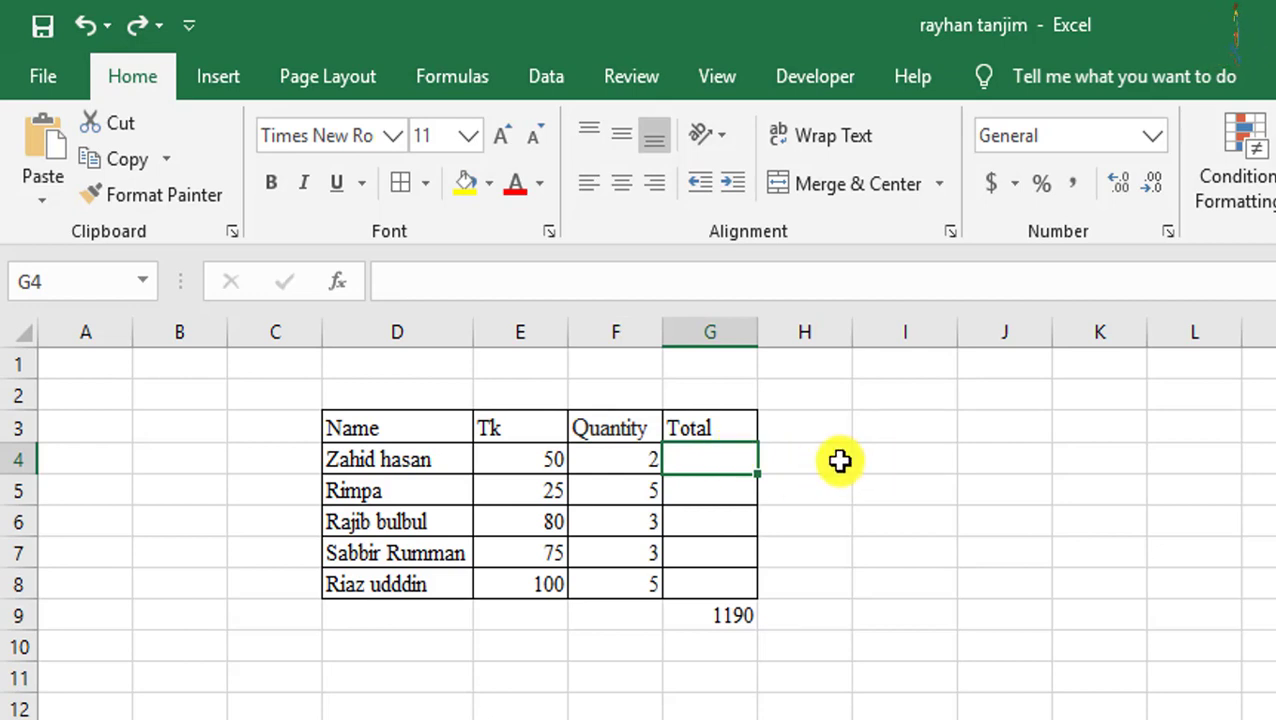
type("=K6")
key("Escape")
left_click(991, 490)
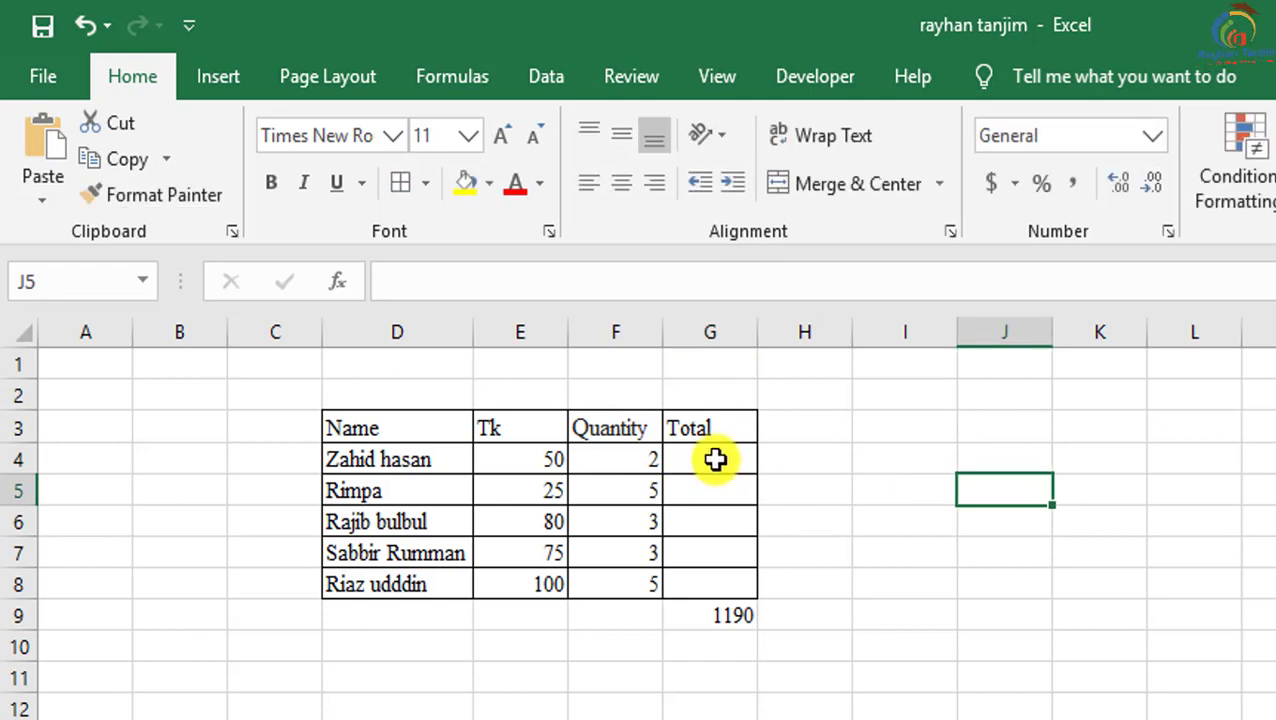
left_click_drag(716, 459, 723, 598)
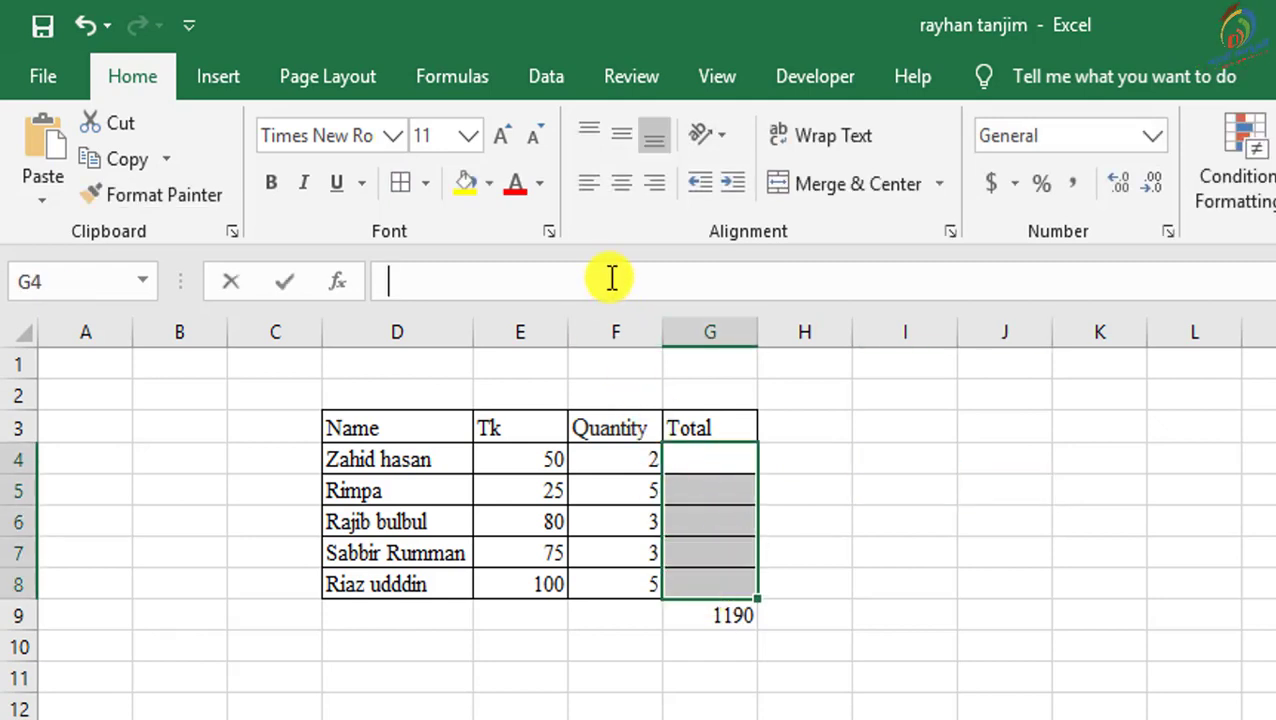
type("=")
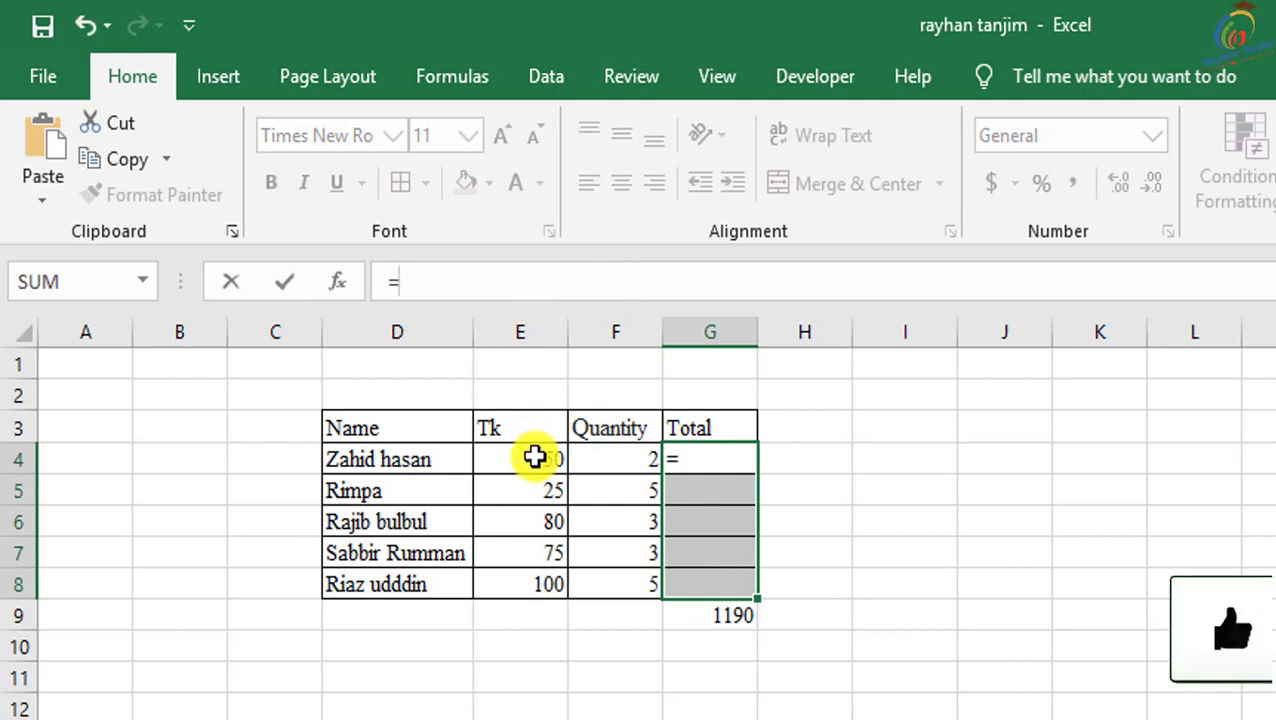
left_click_drag(533, 456, 537, 582)
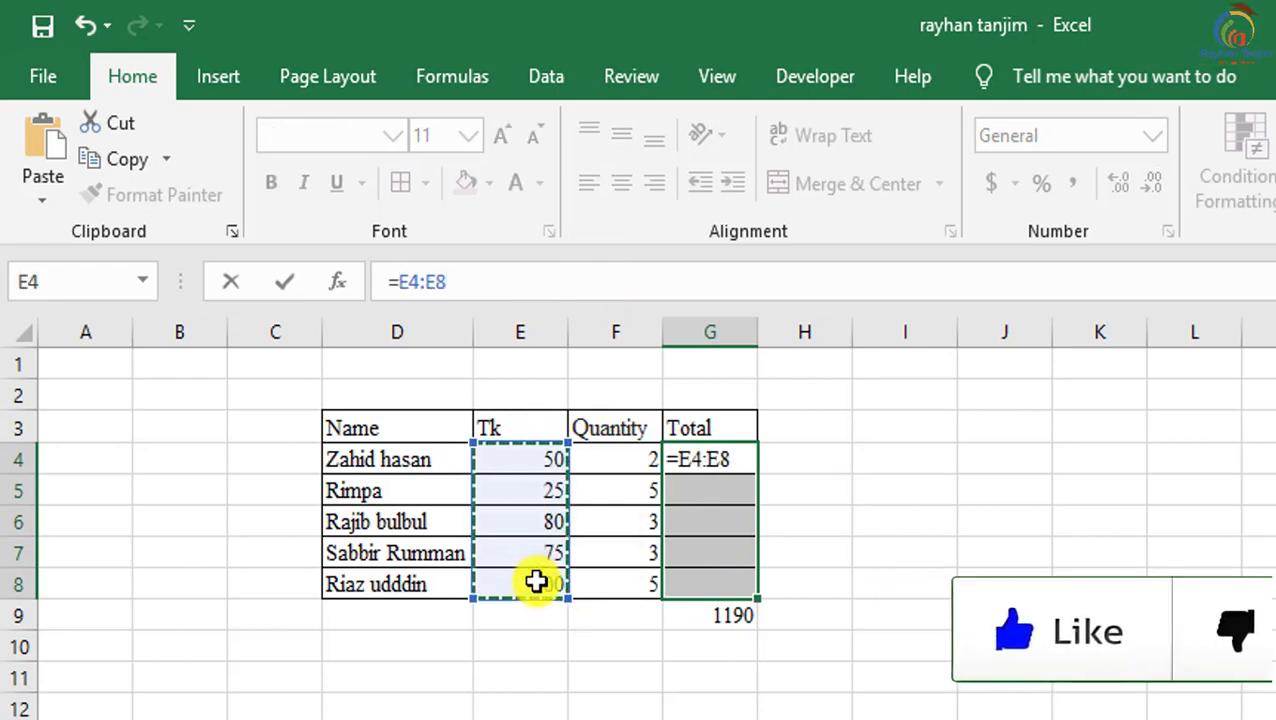
type("*")
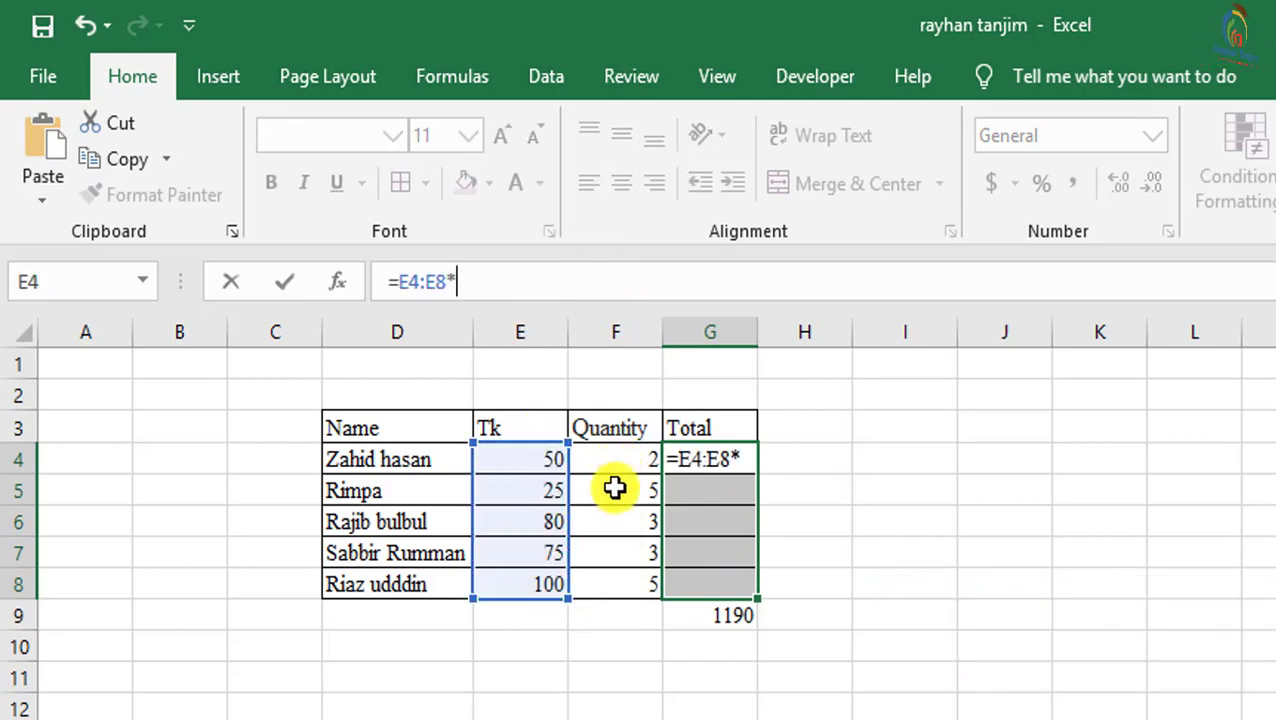
left_click_drag(615, 460, 651, 580)
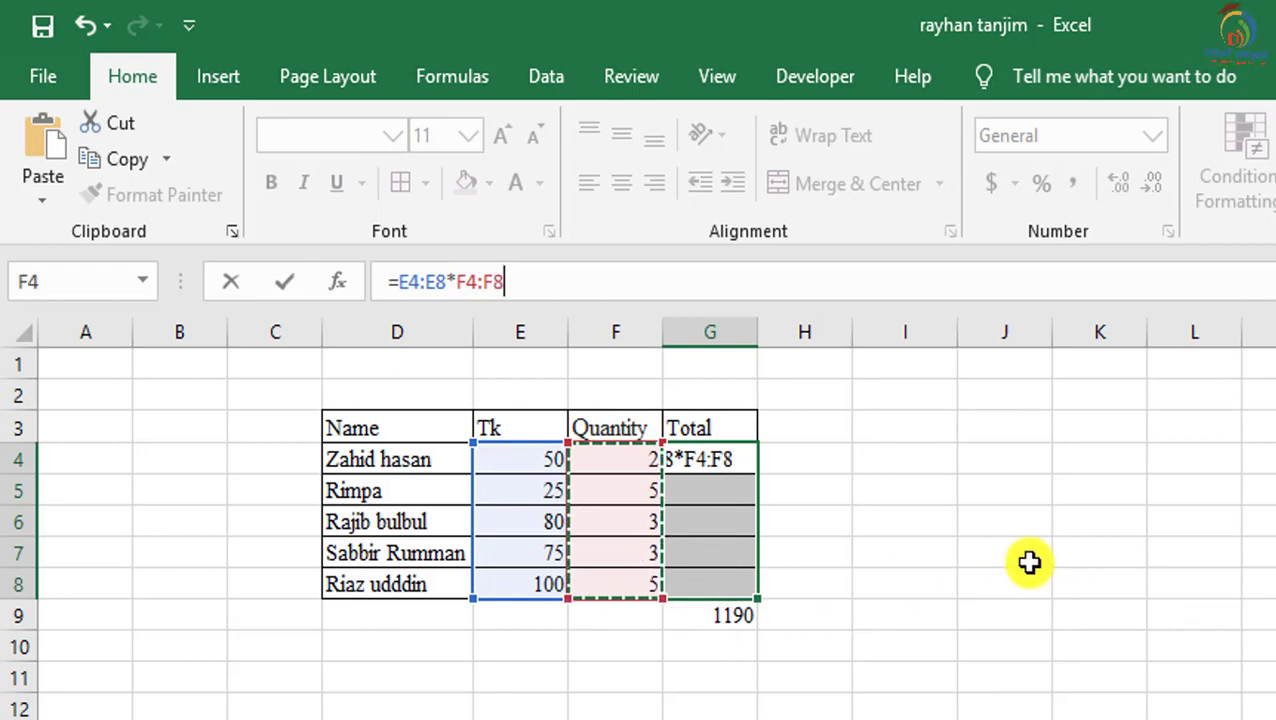
key("Return")
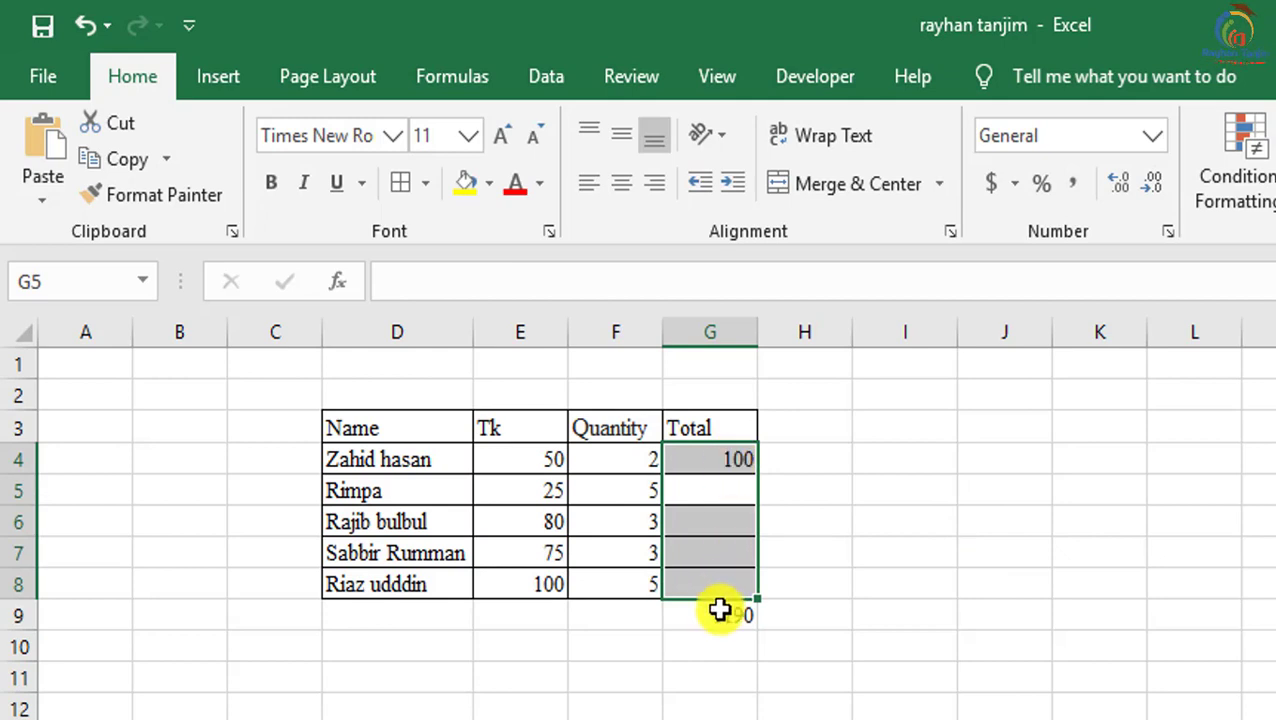
key("Delete")
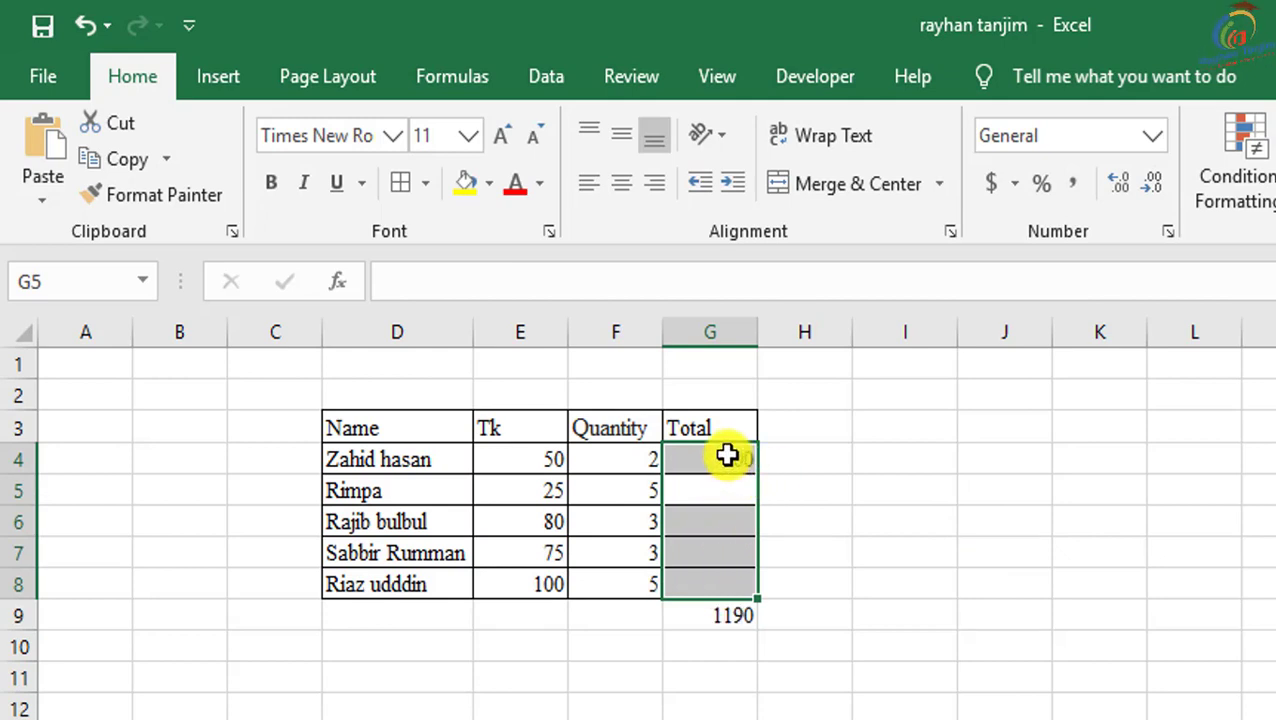
Enter =E4:E8*F4:F8 across G4:G8 as an array formula, giving 100, 125, 240, 225, 500.
double_click(725, 455)
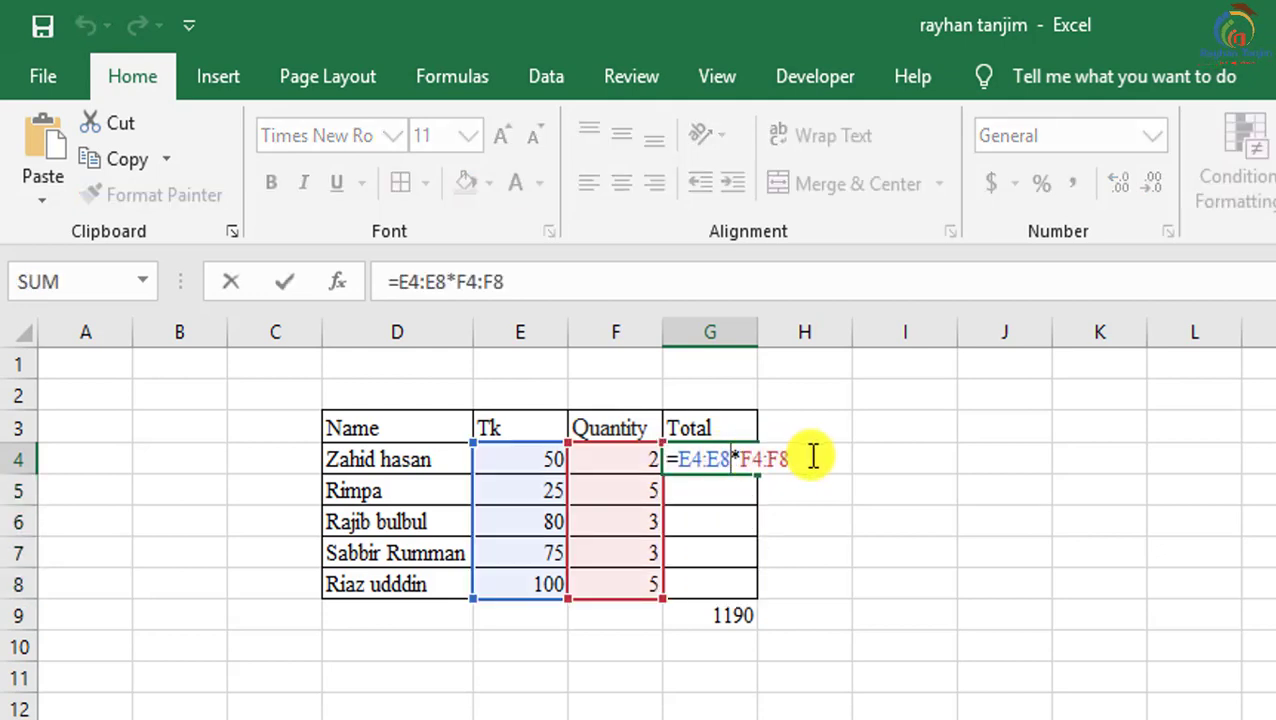
key("Escape")
left_click(1053, 460)
left_click_drag(735, 468, 735, 585)
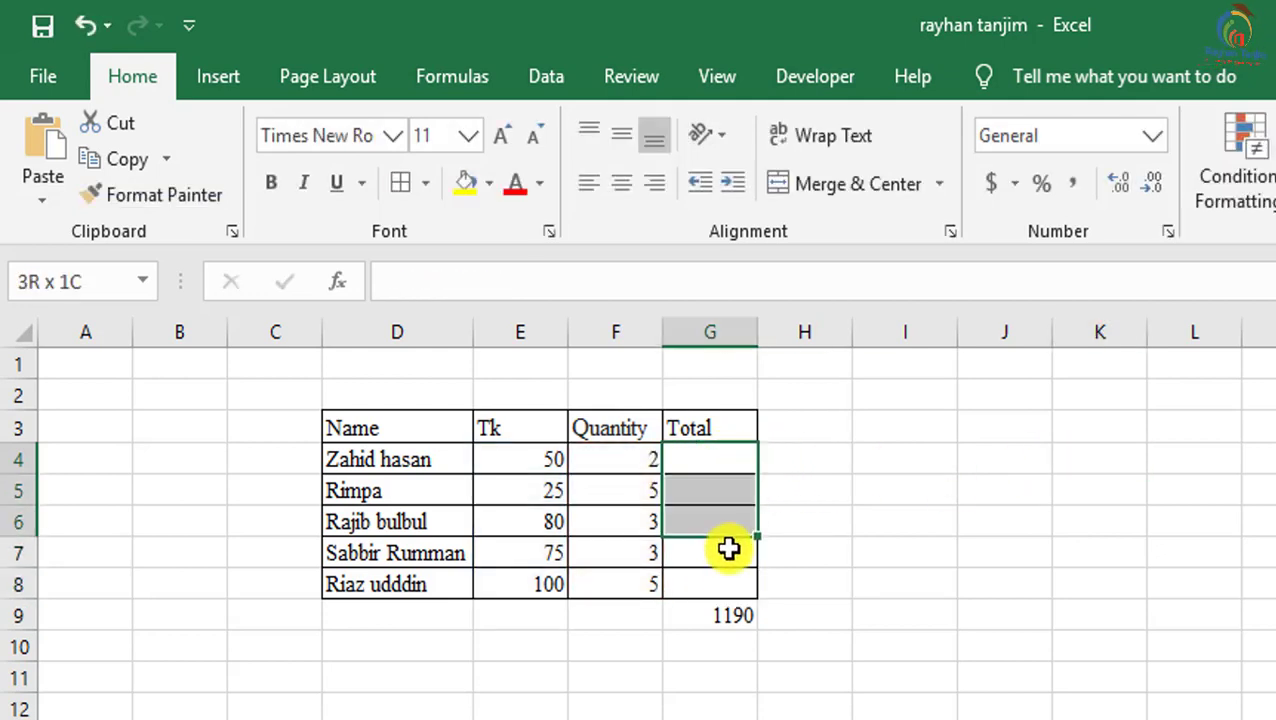
type("=")
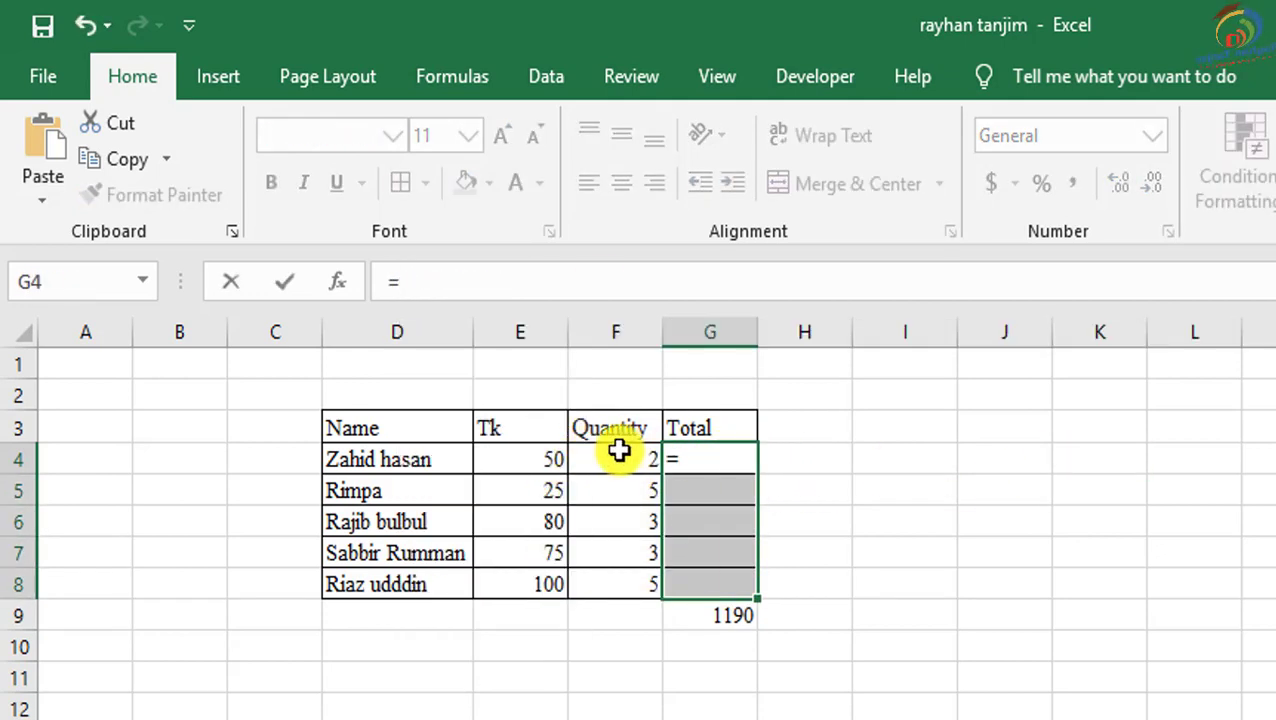
left_click_drag(541, 458, 541, 595)
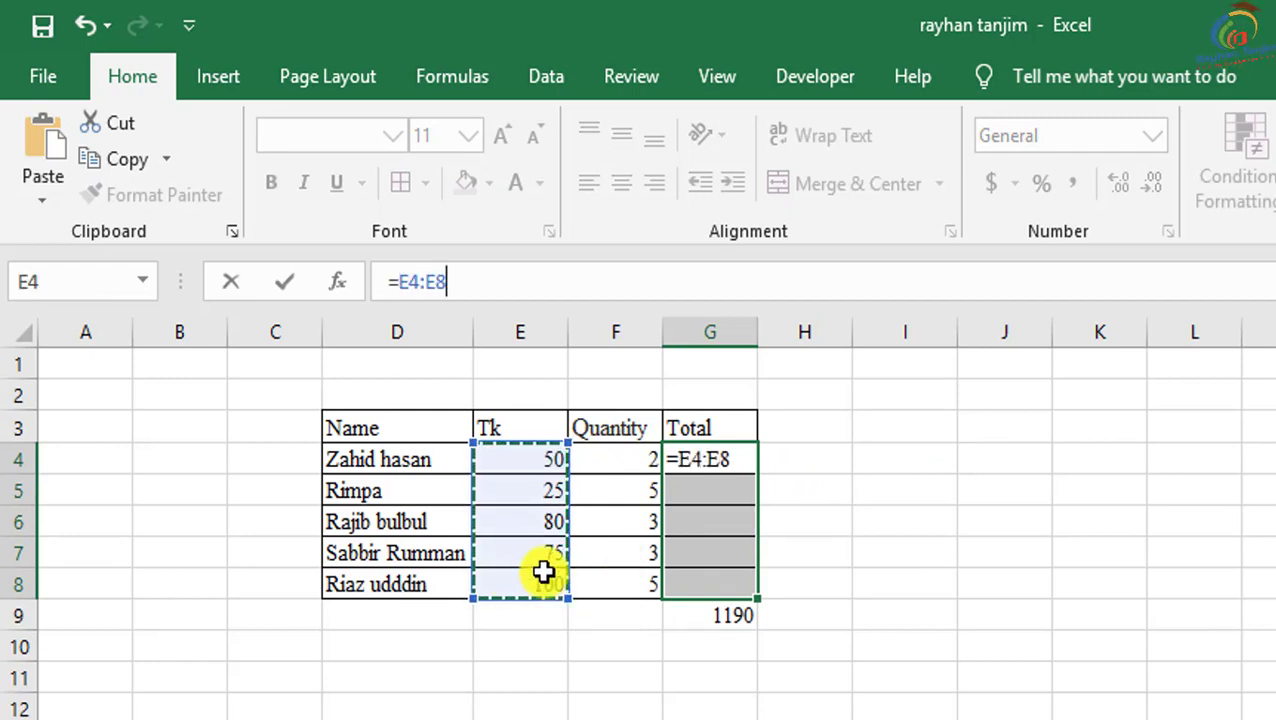
type("*")
left_click_drag(629, 459, 652, 587)
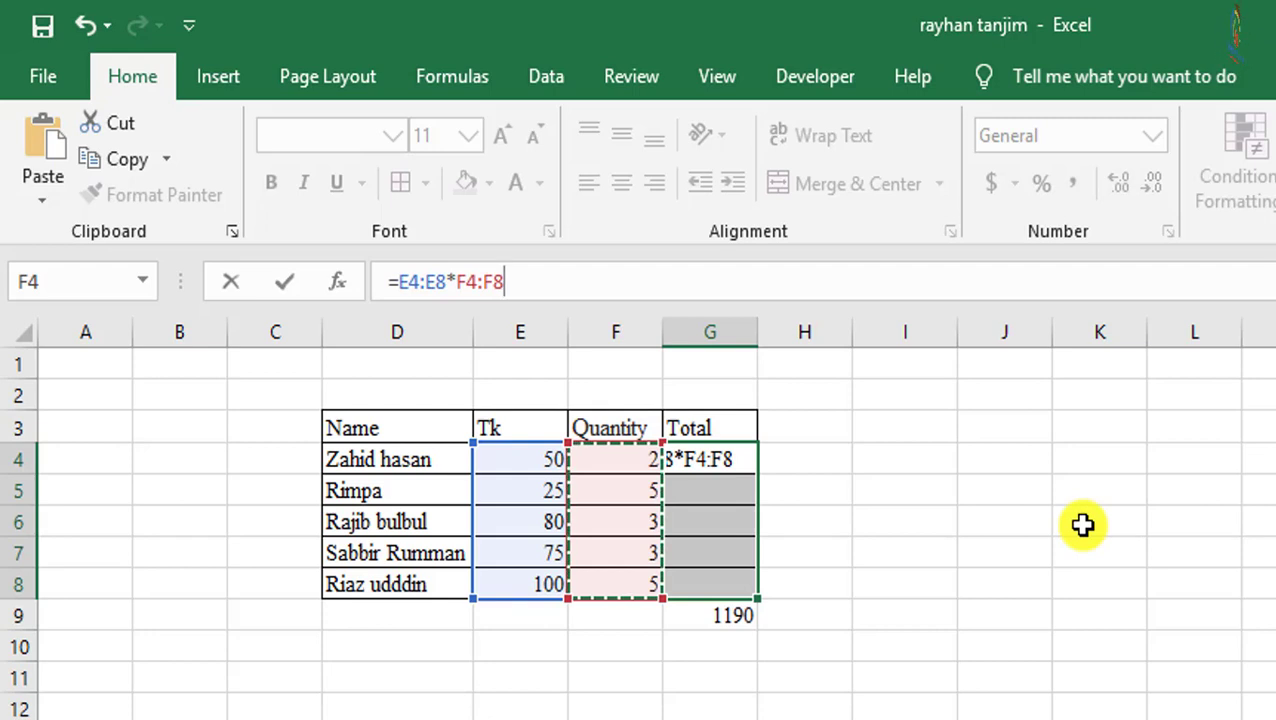
key("ctrl+shift+Return")
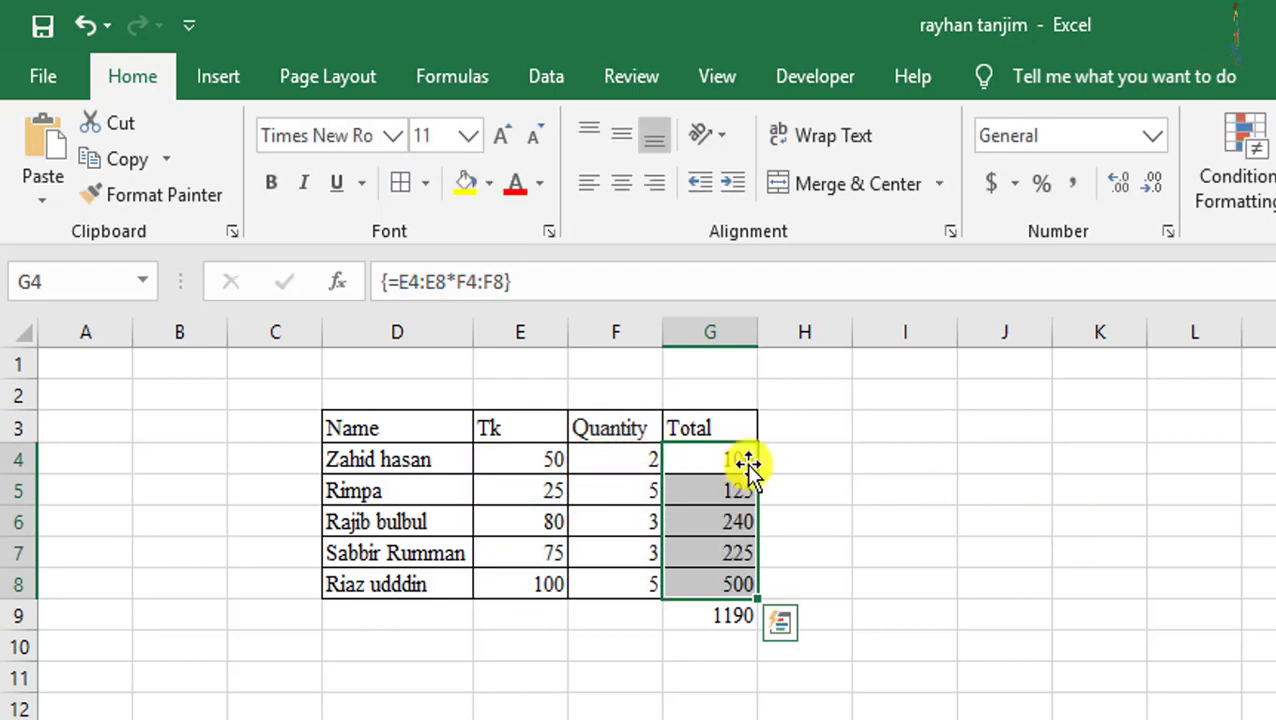
Check the Tk and Quantity values against the totals and show the {=E4:E8*F4:F8} formula in G4.
left_click(552, 460)
left_click(621, 459)
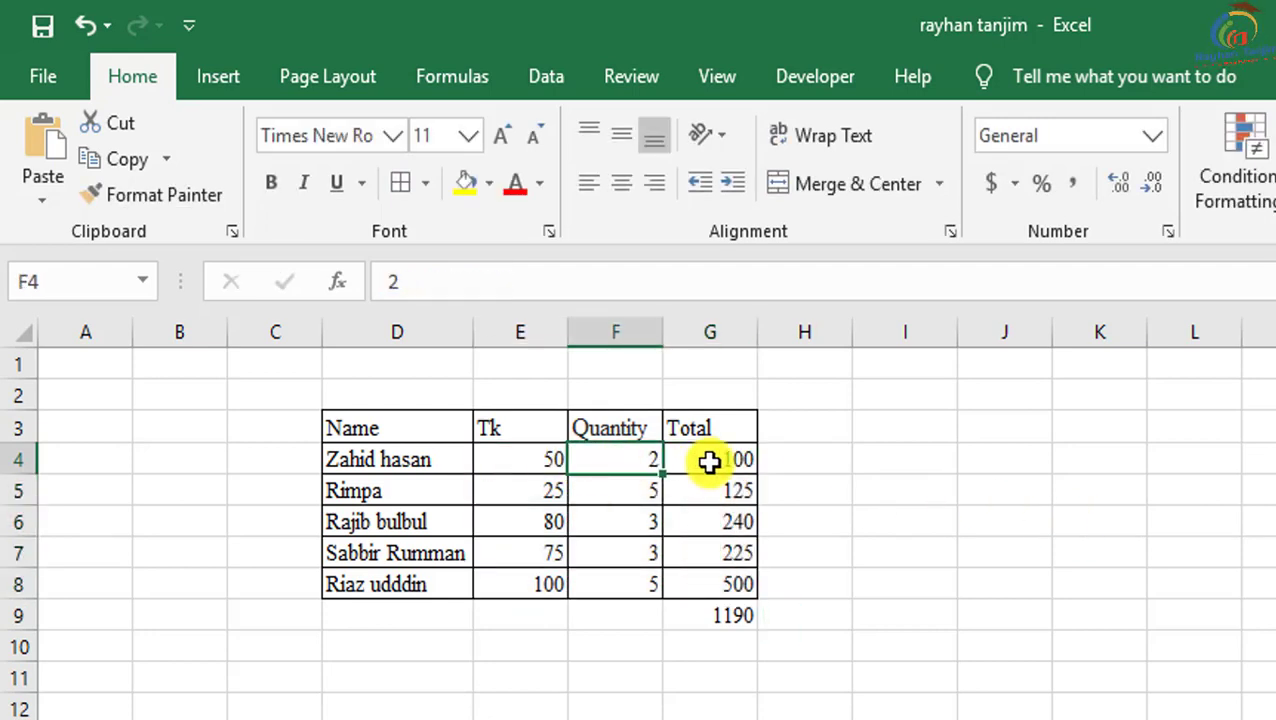
left_click(547, 493)
left_click(624, 493)
left_click_drag(551, 467, 697, 549)
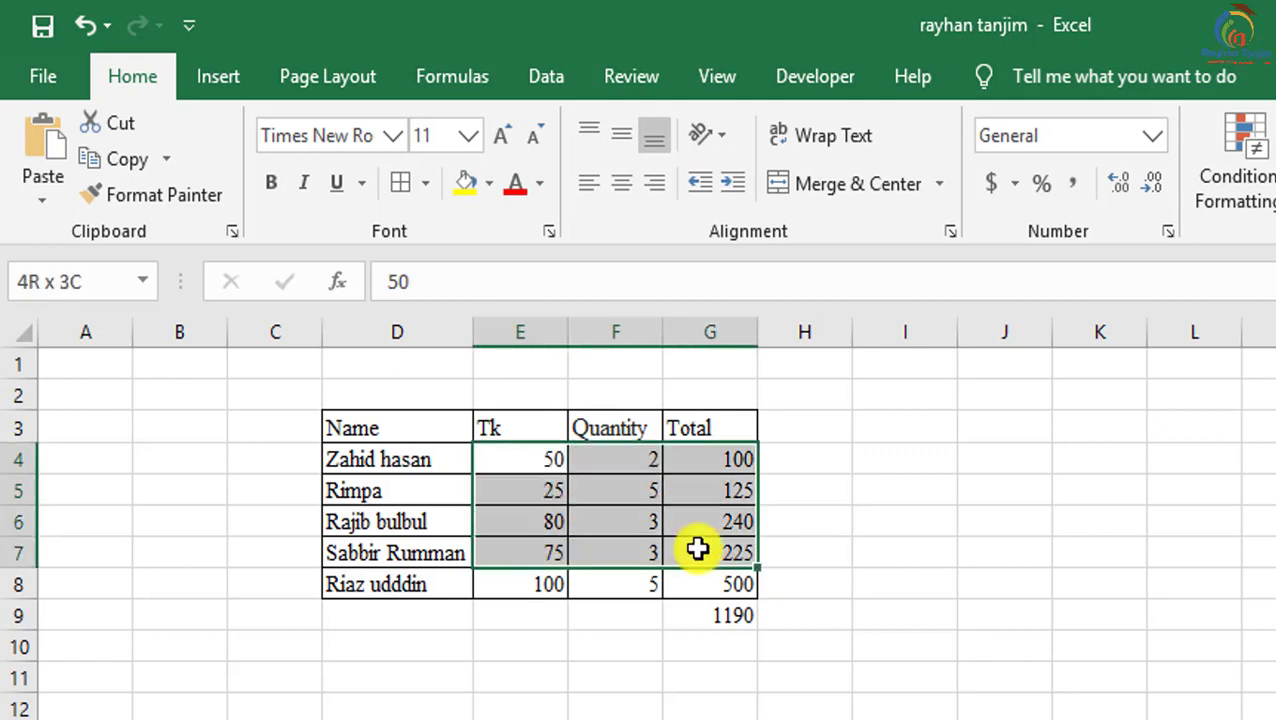
left_click(552, 460)
left_click(620, 460)
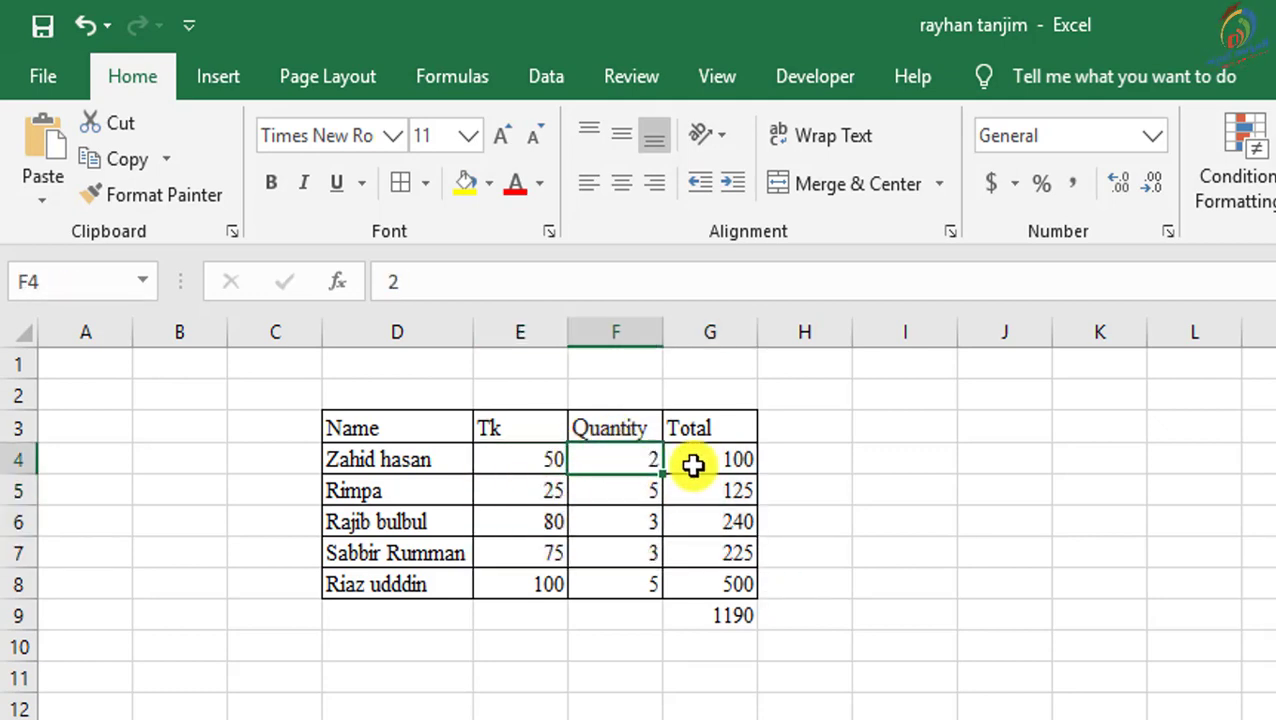
left_click(733, 462)
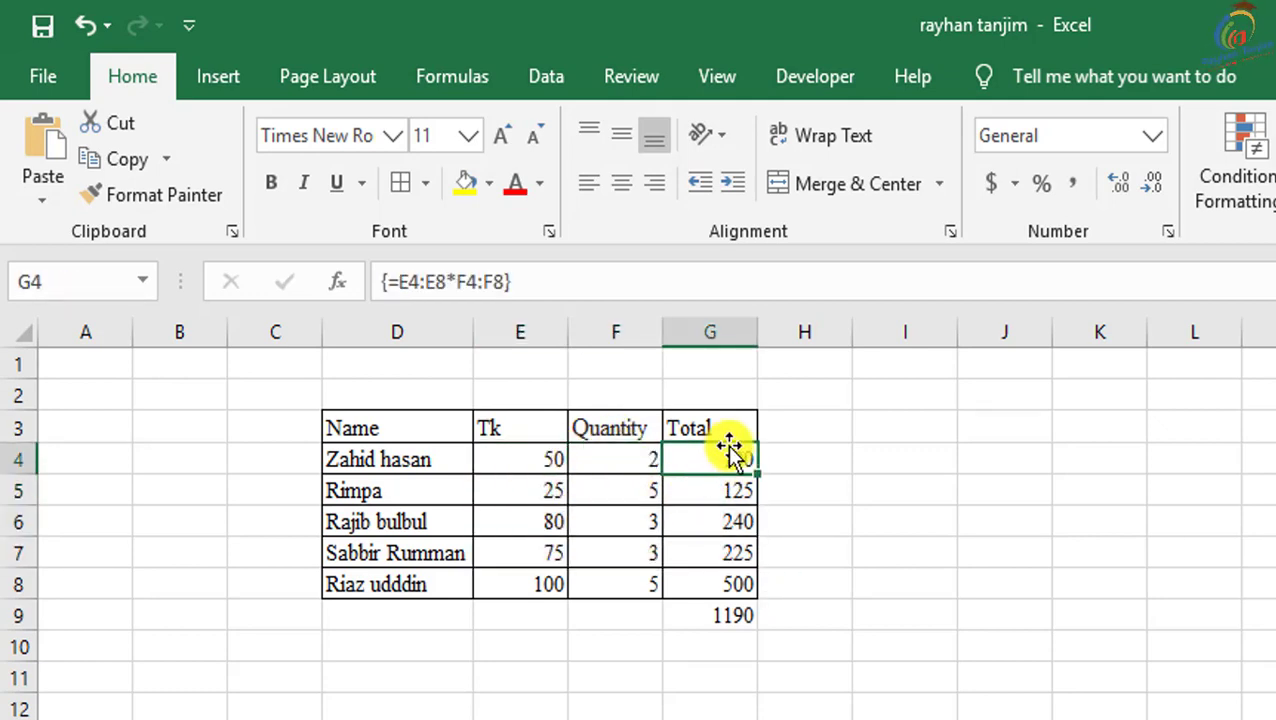